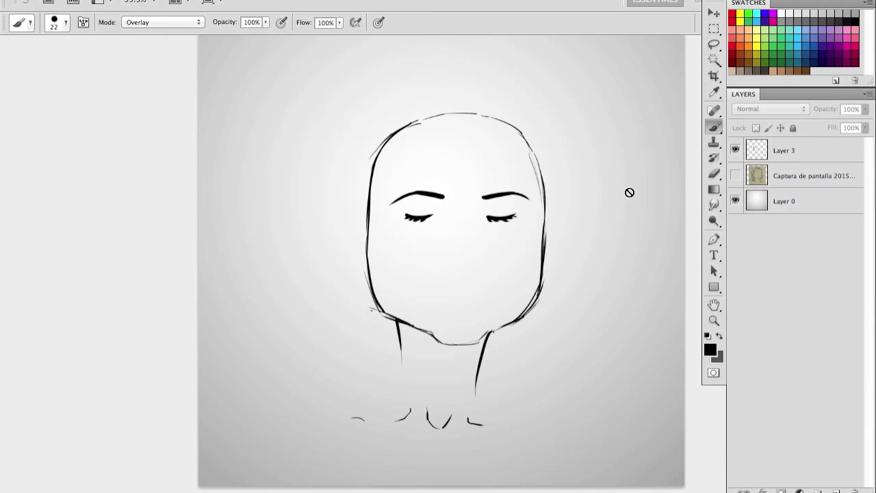
- Show the pencil hair sketch reference under the line art and add an empty Layer 4
drag(462, 171, 446, 166)
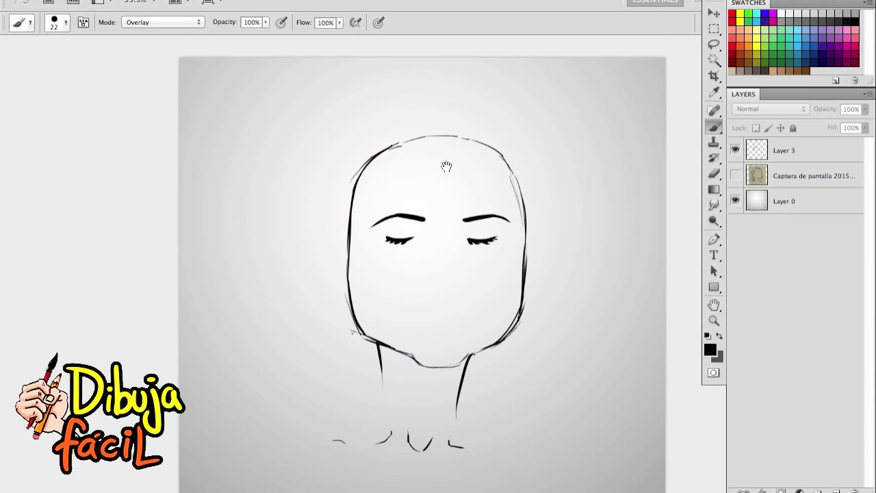
click(775, 177)
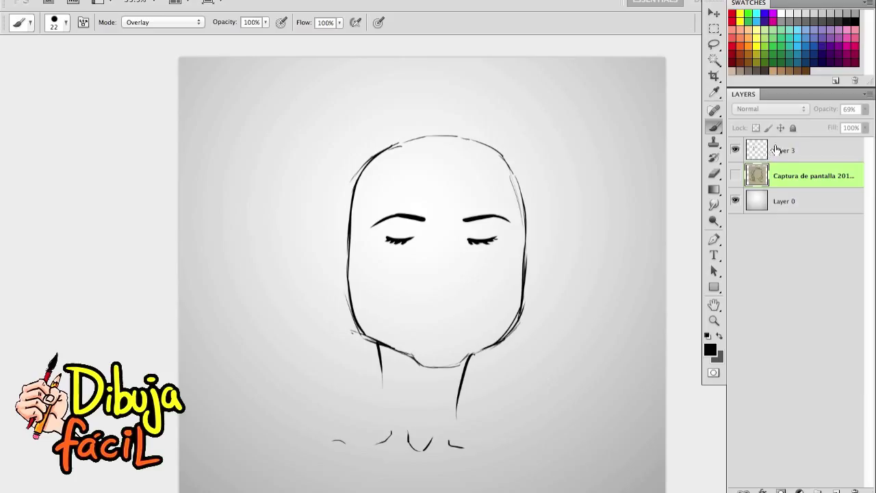
click(770, 151)
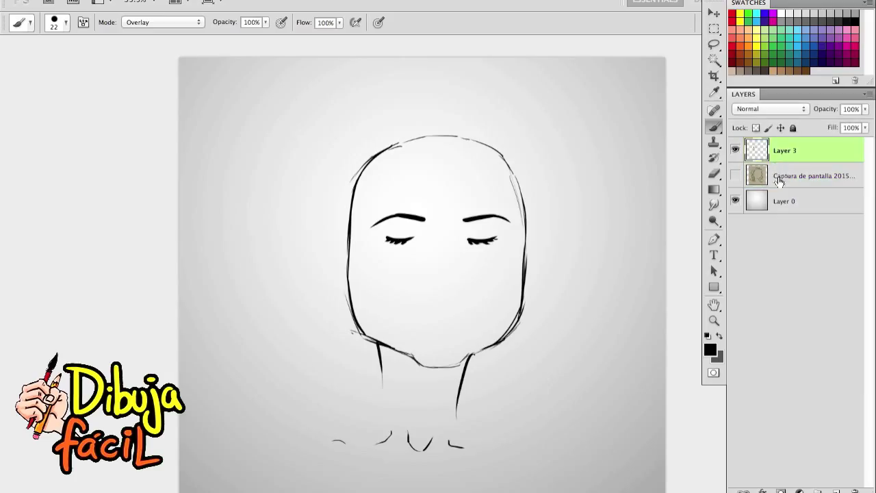
click(735, 177)
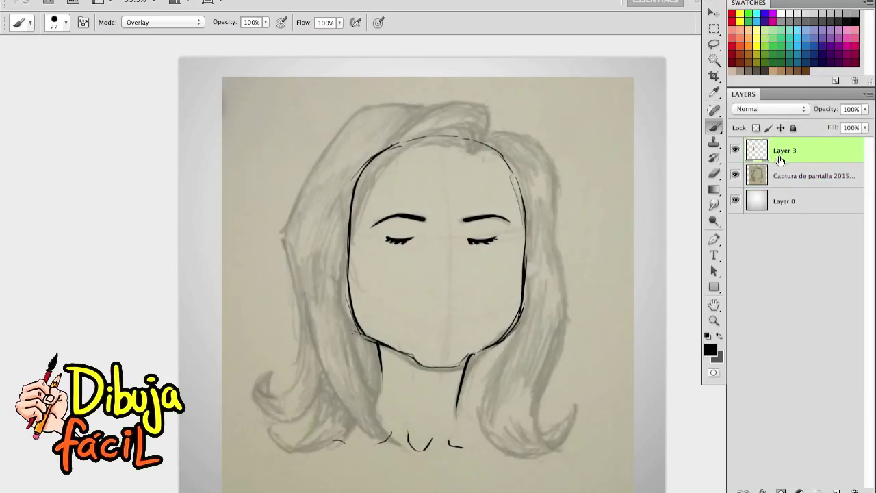
click(836, 490)
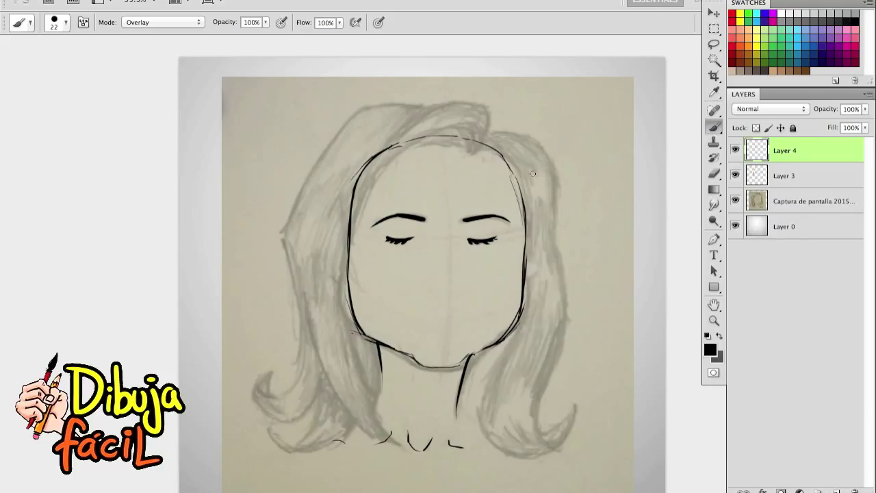
- Choose a textured bristle brush tip sized at 66 px in the Brush Preset picker
right_click(270, 179)
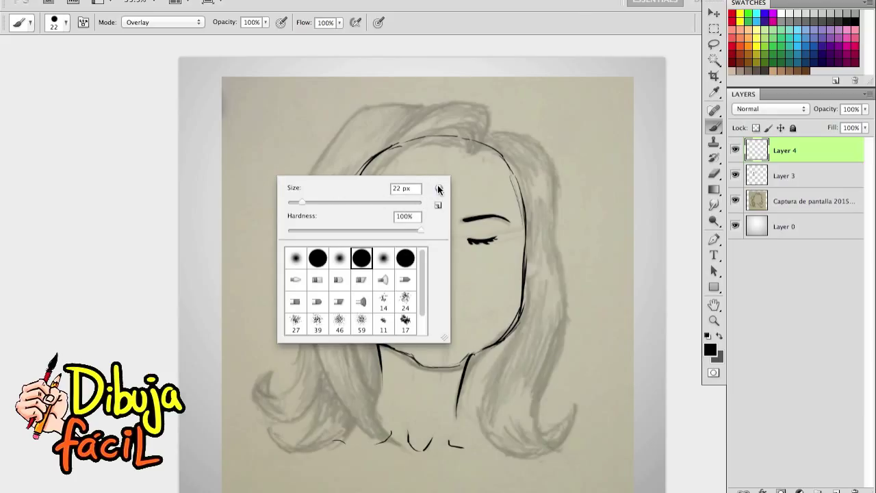
click(438, 190)
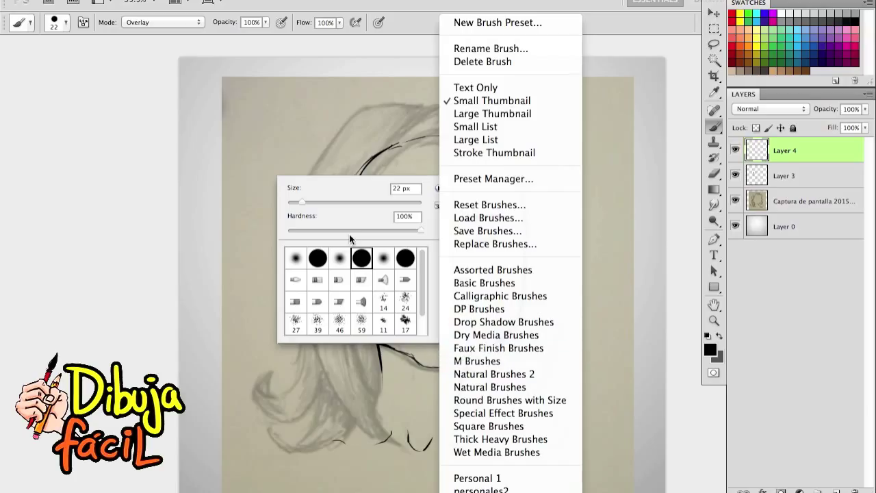
click(349, 236)
click(361, 279)
click(340, 200)
drag(340, 201, 372, 200)
click(484, 168)
- Paint two test strokes down the hair's right side and undo both
drag(573, 148, 574, 295)
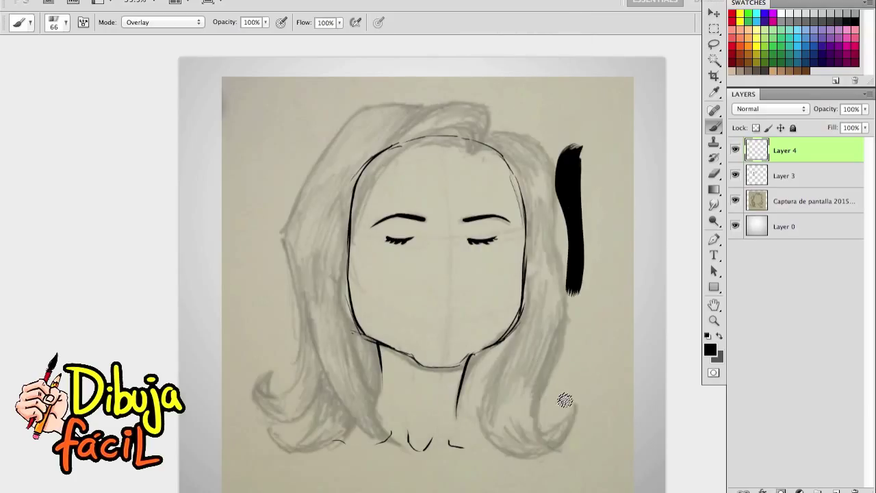
key(ctrl+z)
mouse_move(562, 124)
mouse_down()
mouse_move(582, 236)
mouse_move(547, 397)
mouse_up()
key(ctrl+z)
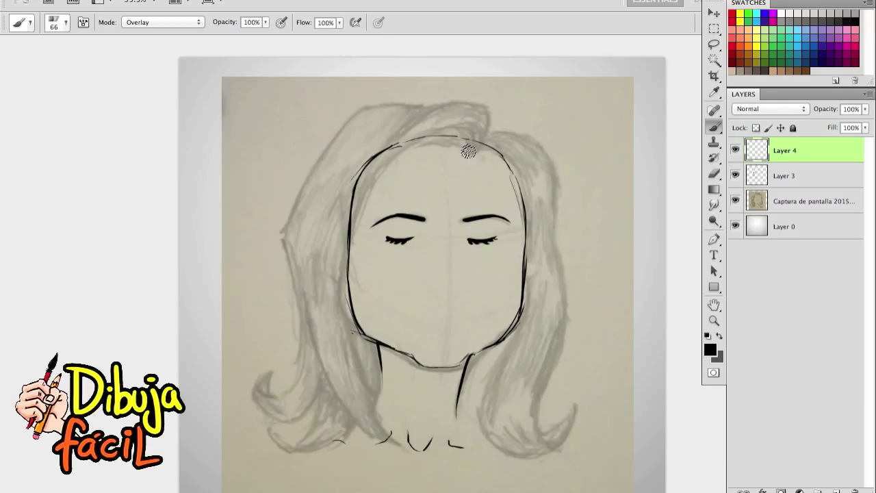
click(363, 1)
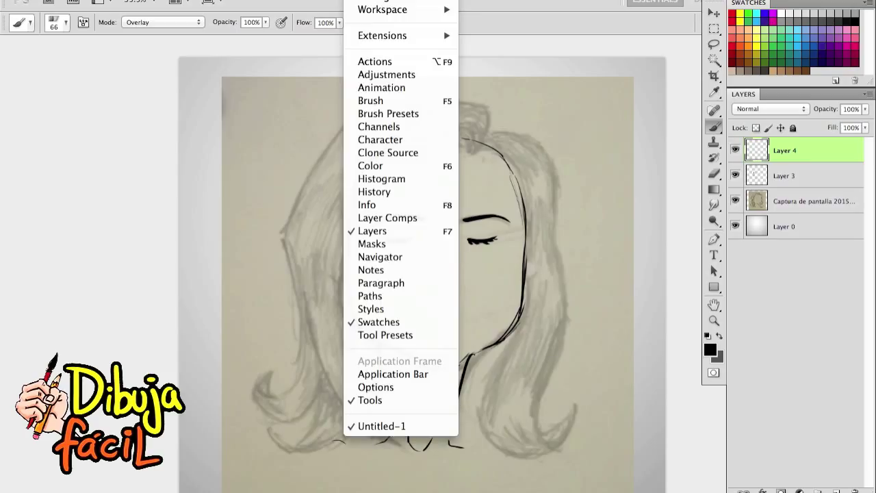
- Enable Scattering and a 52 px Chalk 23 Dual Brush in the Brush panel
click(402, 114)
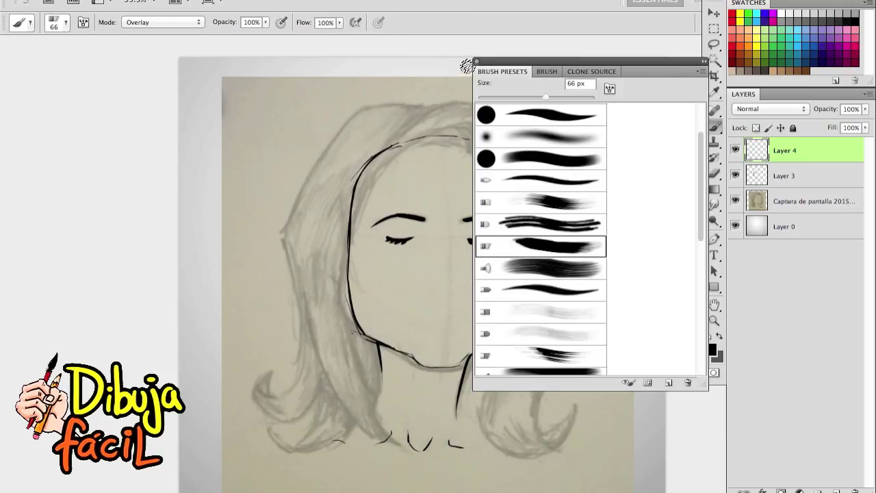
click(541, 73)
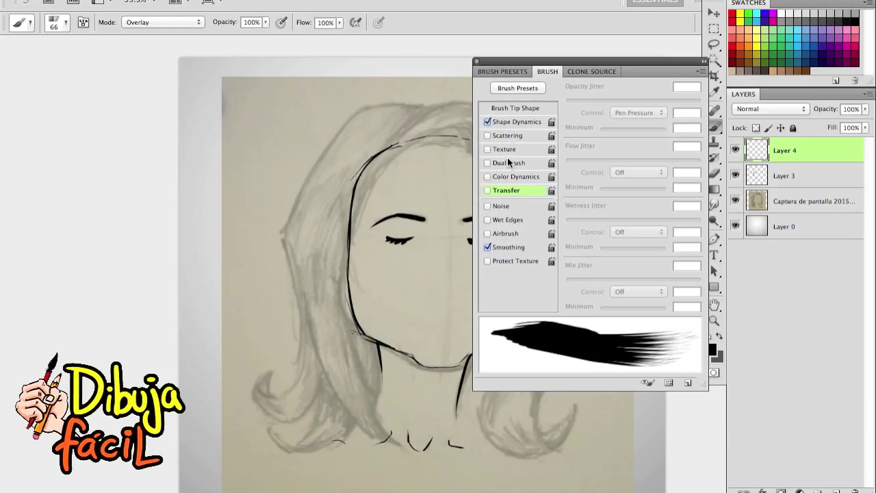
click(510, 136)
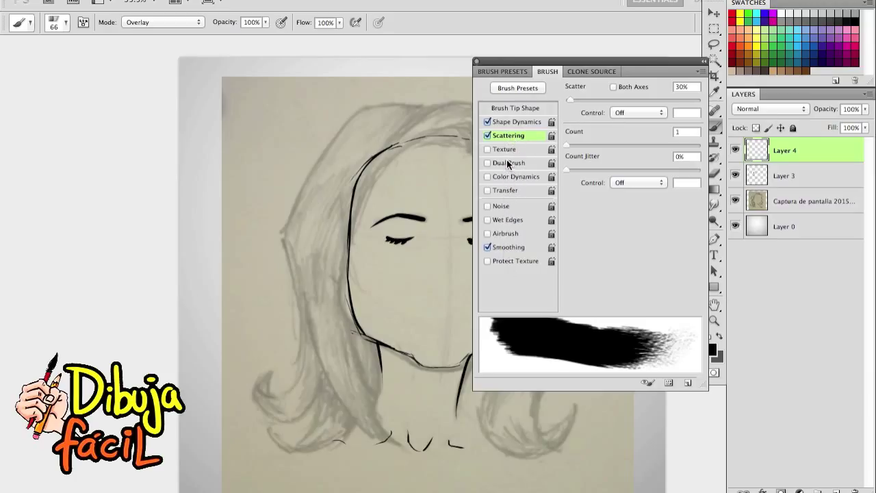
click(509, 163)
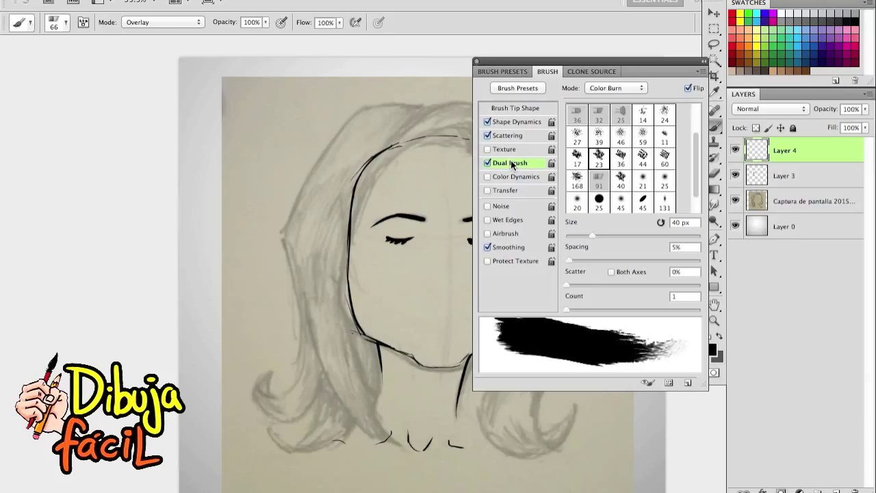
click(598, 167)
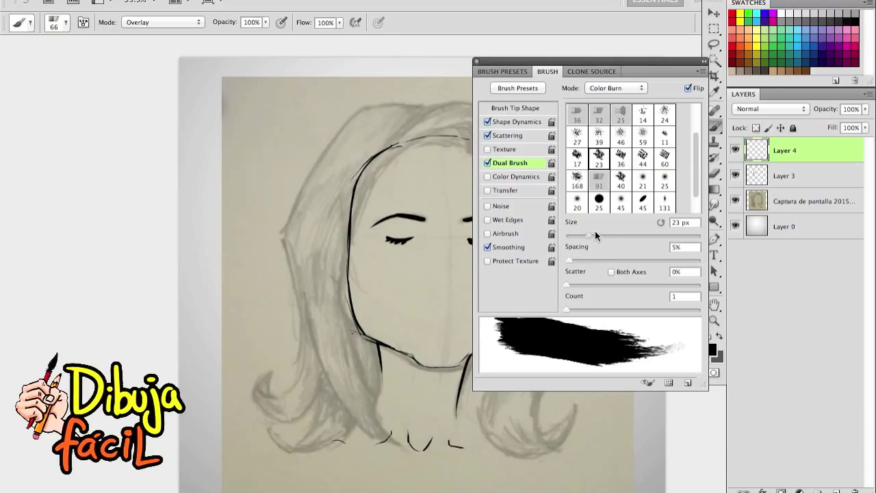
drag(595, 231, 604, 231)
- Test a stroke down the hair's left side, undo it, and move the Brush panel aside
drag(318, 108, 289, 257)
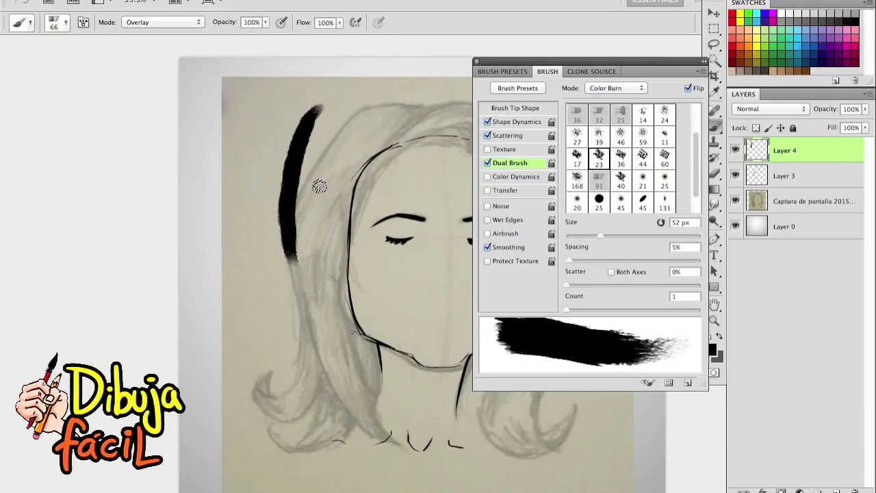
key(ctrl+z)
mouse_move(547, 63)
mouse_down()
mouse_move(79, 53)
mouse_move(123, 67)
mouse_up()
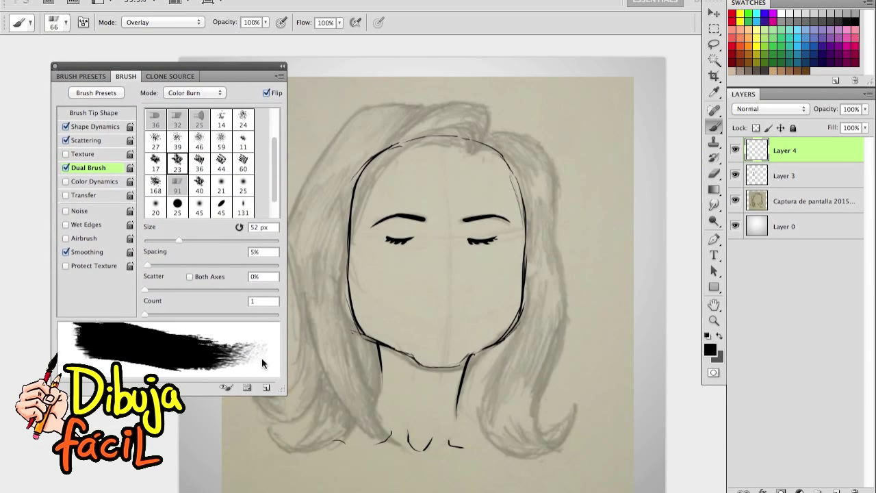
- Enlarge and reposition the Brush panel, then zoom to about 48% centred on the face
drag(285, 392, 285, 461)
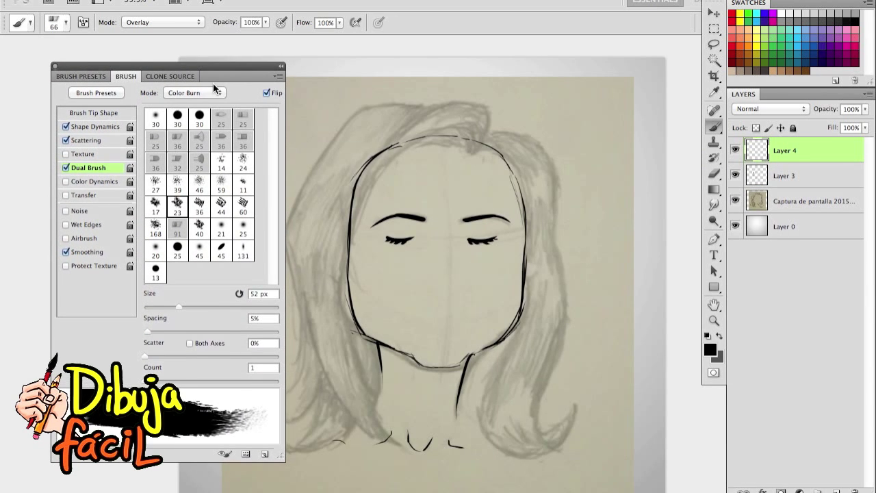
drag(204, 69, 146, 41)
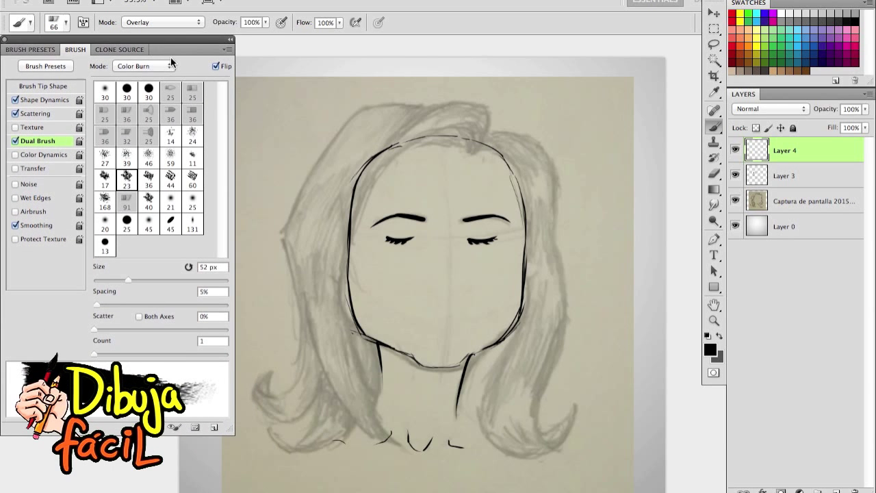
scroll(417, 168, up, 3)
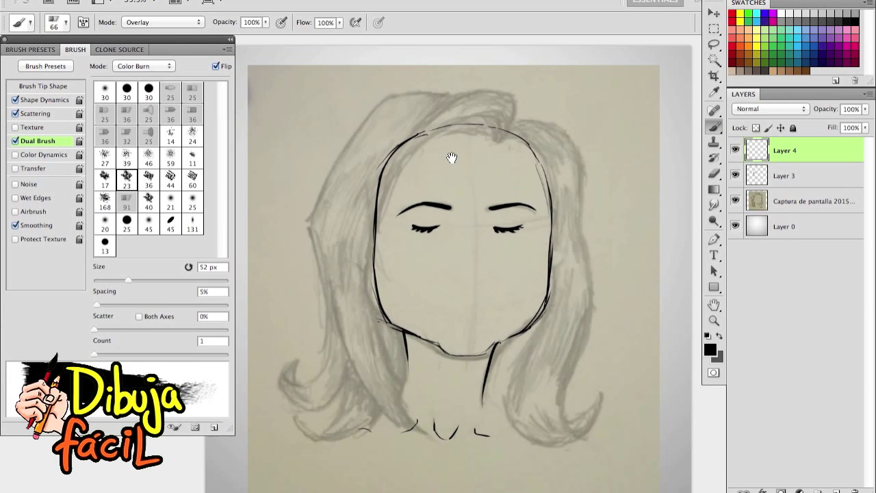
key(z)
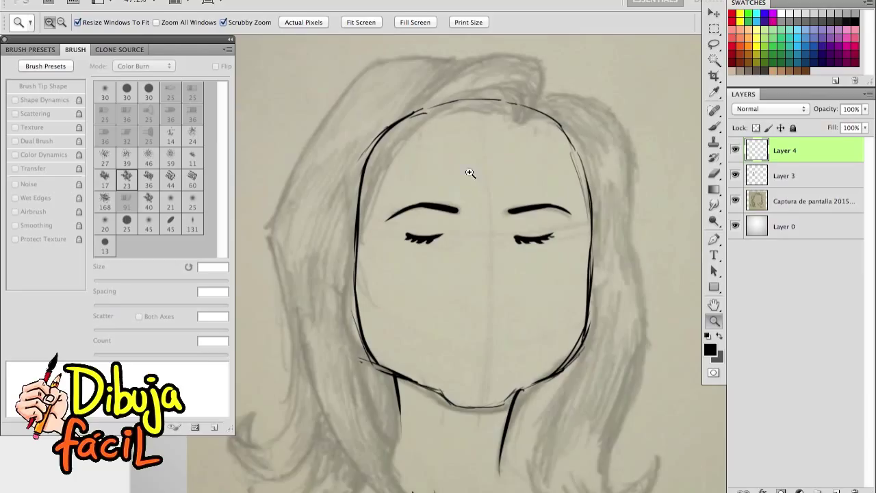
drag(429, 204, 469, 200)
key(b)
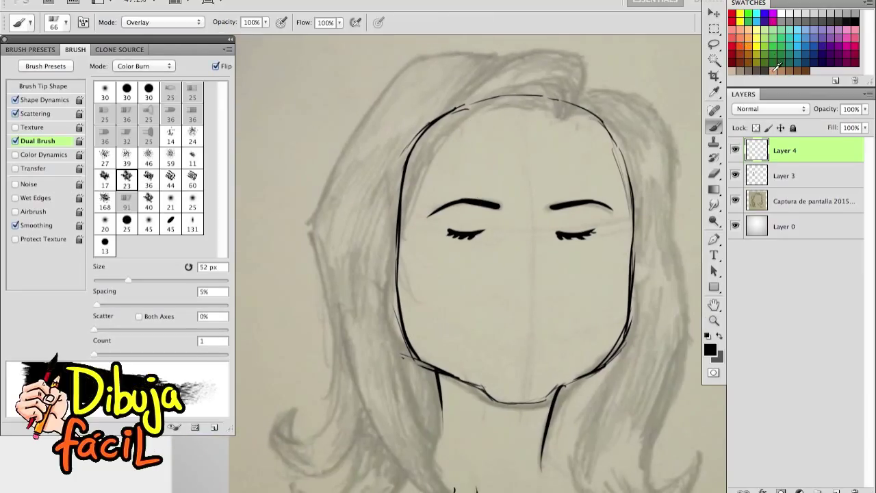
- Try tan and darker brown strokes across the top of the head, undoing each
drag(557, 73, 455, 147)
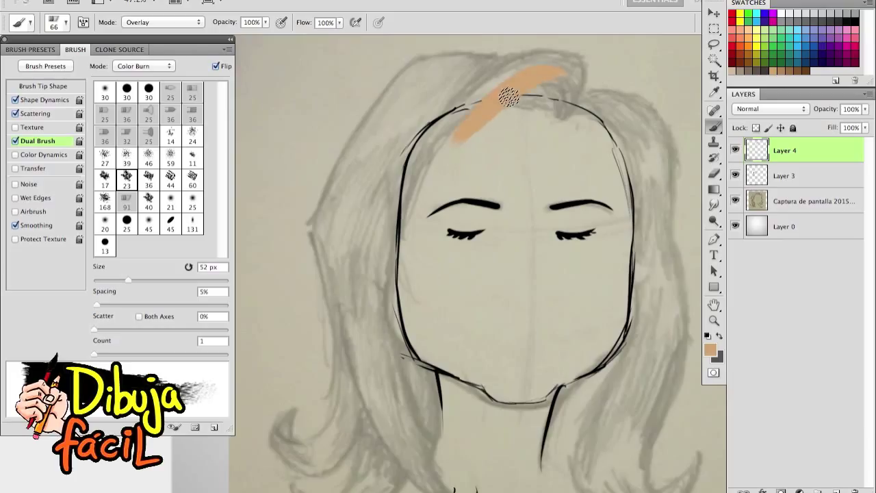
key(ctrl+z)
click(779, 70)
drag(504, 88, 410, 160)
key(ctrl+z)
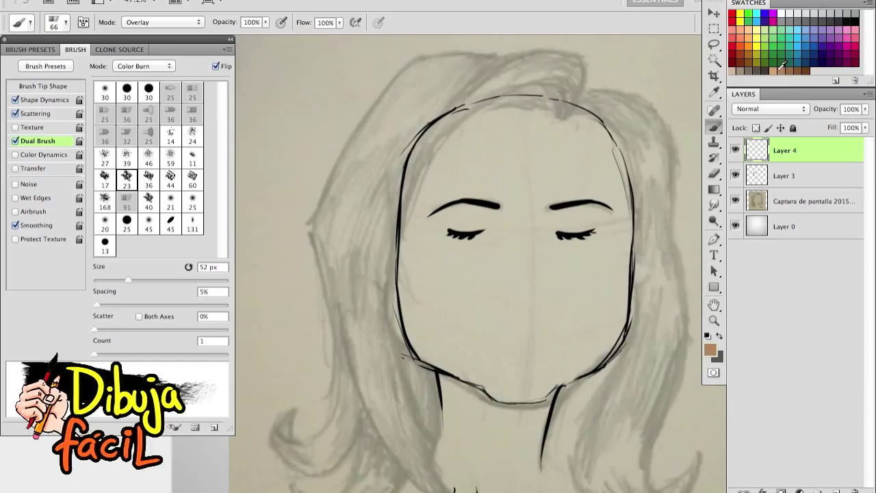
drag(479, 72, 420, 147)
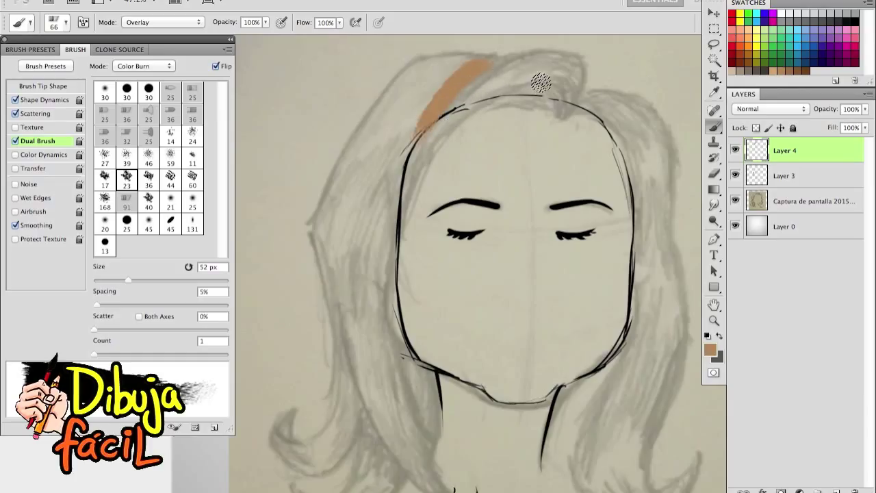
key(ctrl+z)
- Fade the hair sketch reference to 35% opacity and undo a tan hairline test stroke
click(784, 202)
click(864, 109)
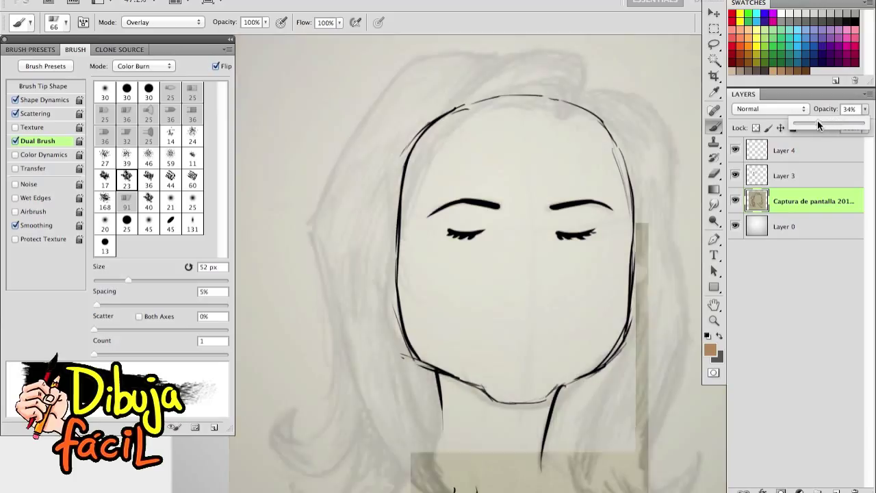
drag(817, 126, 820, 127)
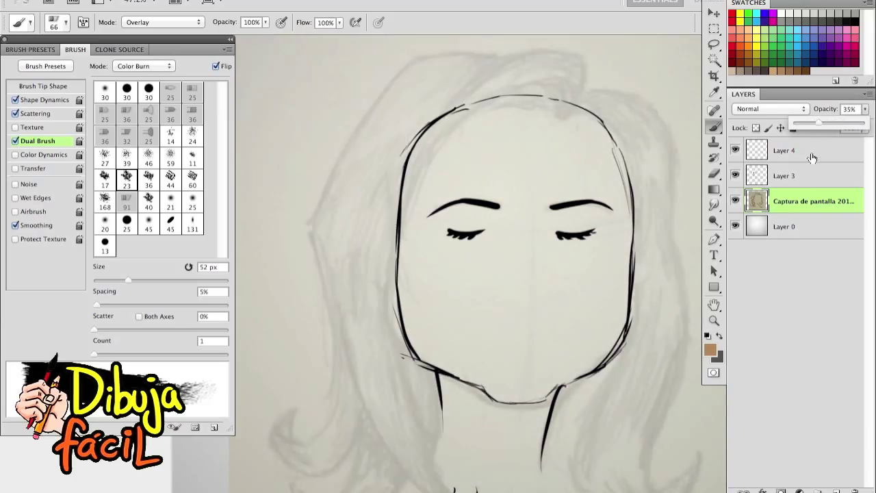
click(788, 150)
text(cabello)
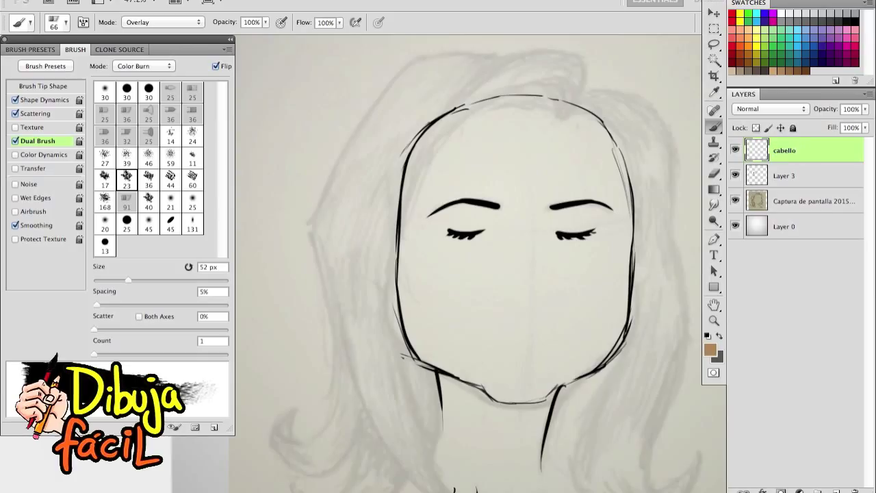
drag(502, 62, 427, 136)
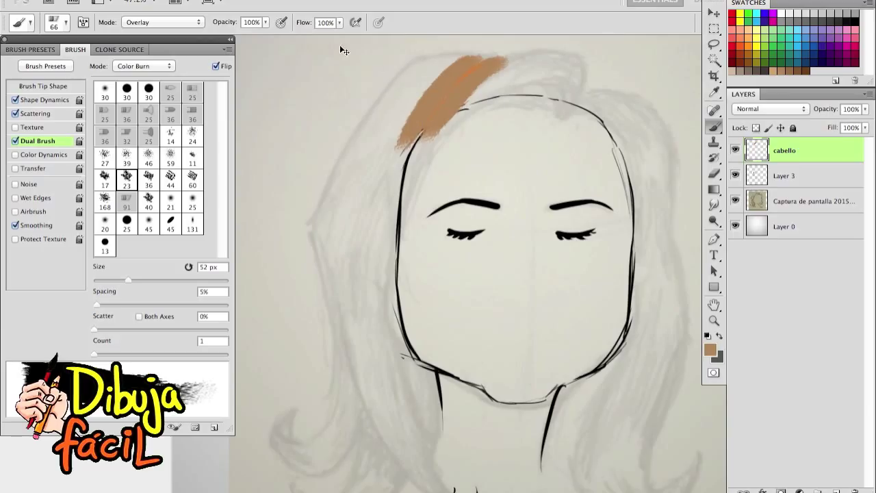
key(ctrl+z)
click(162, 22)
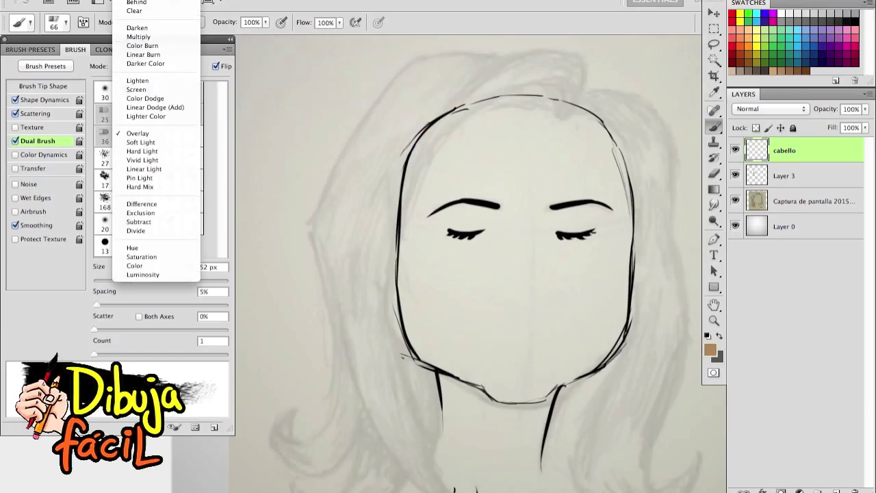
- Set the brush to Normal mode, hide the line-art layer, and paint tan over the upper-left hair
click(137, 4)
mouse_move(454, 117)
mouse_down()
mouse_move(453, 69)
mouse_move(430, 88)
mouse_move(370, 212)
mouse_up()
click(735, 175)
mouse_move(382, 352)
mouse_down()
mouse_move(333, 212)
mouse_move(348, 199)
mouse_move(385, 288)
mouse_move(369, 290)
mouse_up()
scroll(332, 212, down, 3)
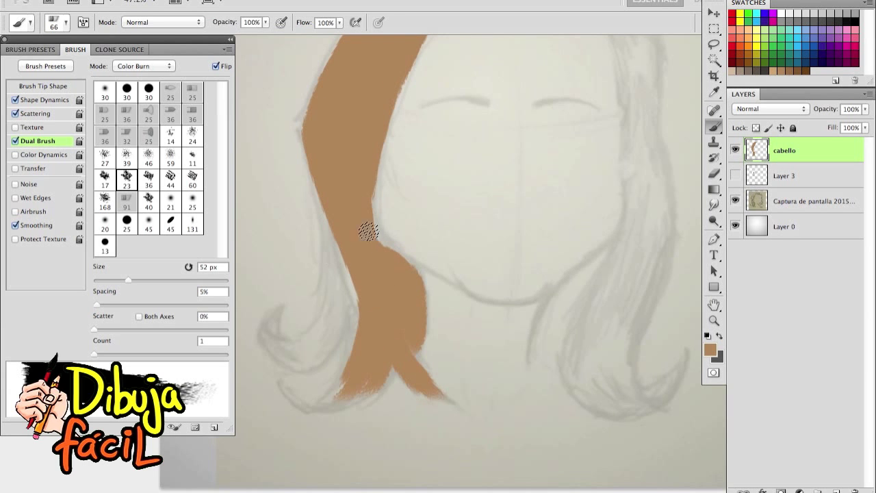
scroll(313, 354, up, 5)
mouse_move(335, 198)
mouse_down()
mouse_move(450, 191)
mouse_move(401, 148)
mouse_up()
- Fill the rest of the hair shape in tan and pick a darker brown foreground colour
scroll(402, 148, down, 3)
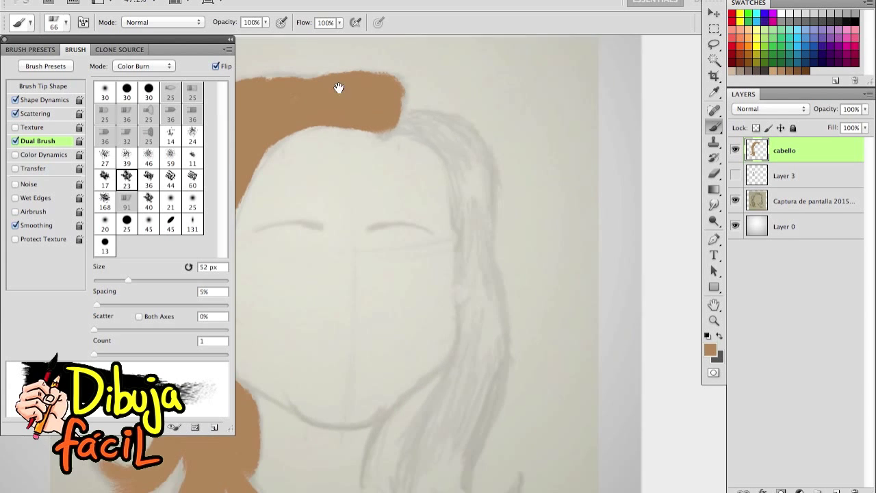
drag(438, 68, 424, 246)
scroll(479, 284, down, 2)
drag(493, 164, 472, 226)
mouse_move(414, 375)
mouse_down()
mouse_move(431, 271)
mouse_move(453, 352)
mouse_move(446, 260)
mouse_up()
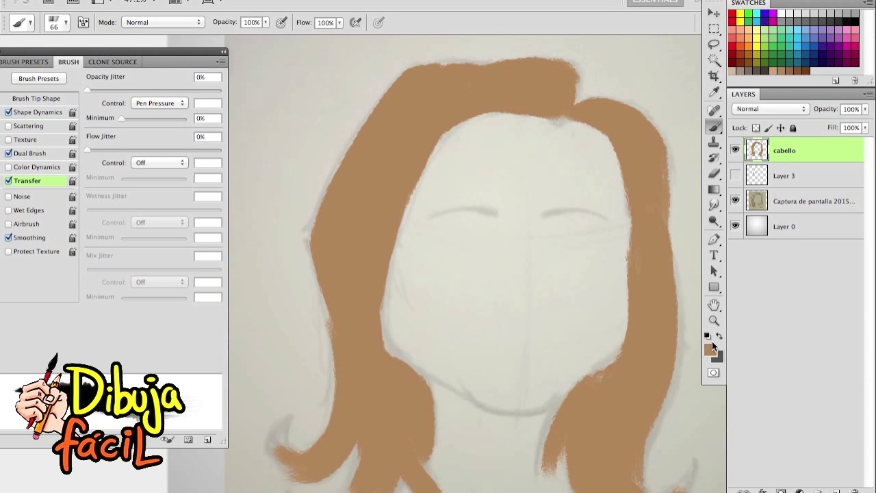
click(711, 348)
click(592, 326)
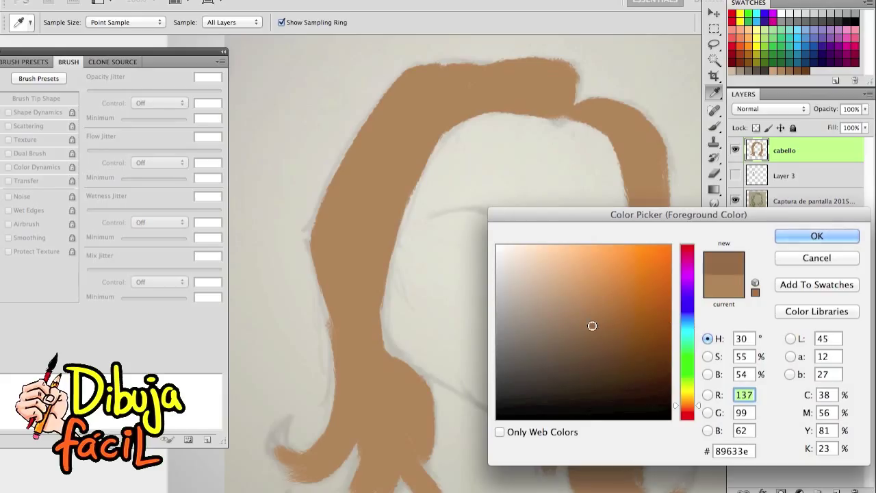
- Paint darker brown strokes across the hair top and down the left lock at size 79
key(Return)
key(b)
drag(479, 72, 445, 98)
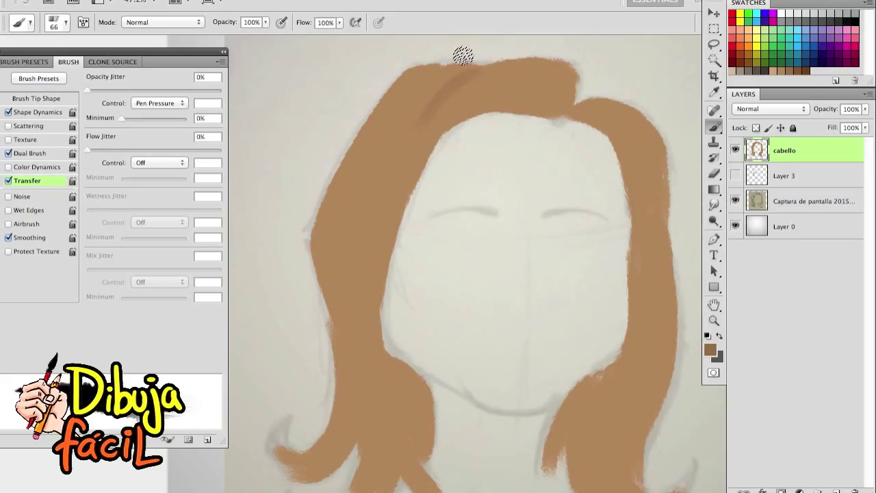
mouse_move(458, 68)
mouse_down()
mouse_move(442, 84)
mouse_move(504, 108)
mouse_move(513, 94)
mouse_move(384, 144)
mouse_move(394, 177)
mouse_move(352, 153)
mouse_up()
key(bracketright)
mouse_move(403, 207)
mouse_down()
mouse_move(388, 208)
mouse_move(336, 246)
mouse_up()
scroll(336, 246, down, 3)
mouse_move(397, 274)
mouse_down()
mouse_move(402, 286)
mouse_move(356, 361)
mouse_move(346, 333)
mouse_up()
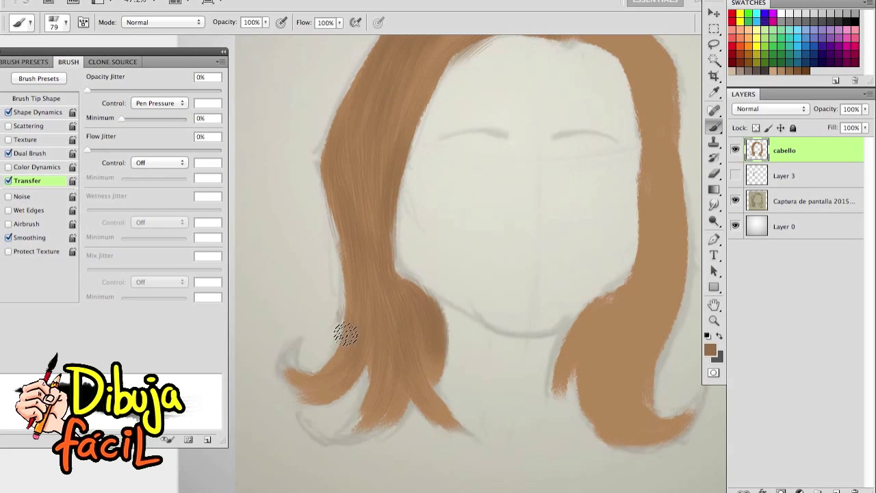
- Add long darker brown streaks down the right side and through the middle of the hair
scroll(489, 127, up, 4)
scroll(489, 128, right, 3)
scroll(564, 144, down, 3)
mouse_move(575, 164)
mouse_down()
mouse_move(570, 289)
mouse_move(554, 372)
mouse_up()
scroll(553, 372, up, 3)
mouse_move(363, 137)
mouse_down()
mouse_move(388, 168)
mouse_move(367, 327)
mouse_move(424, 383)
mouse_up()
scroll(406, 127, down, 3)
scroll(342, 303, right, 1)
drag(343, 304, 356, 363)
drag(547, 301, 582, 347)
- Paint narrower darker streaks on the right hair with a 46 px brush, then resize to 95
key(bracketleft)
key(bracketleft)
key(bracketleft)
drag(588, 309, 602, 158)
scroll(596, 268, up, 4)
drag(595, 198, 568, 438)
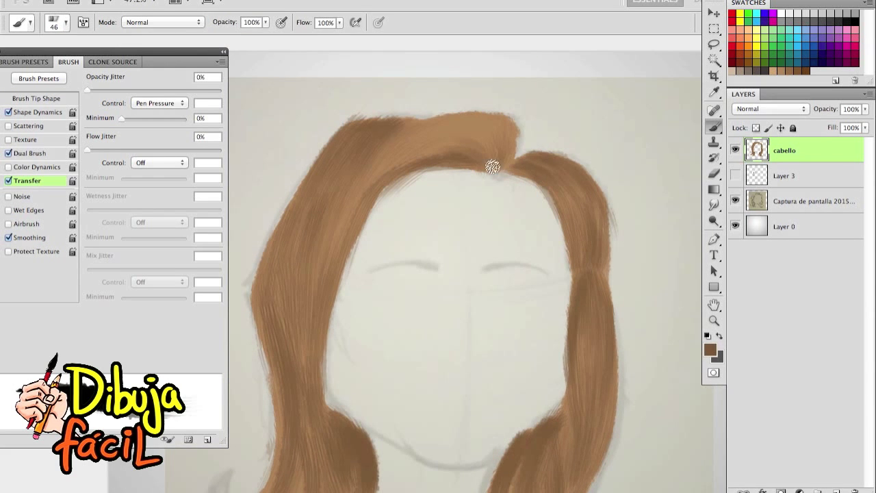
scroll(493, 166, down, 2)
scroll(372, 137, left, 2)
key(bracketright)
key(bracketright)
key(bracketright)
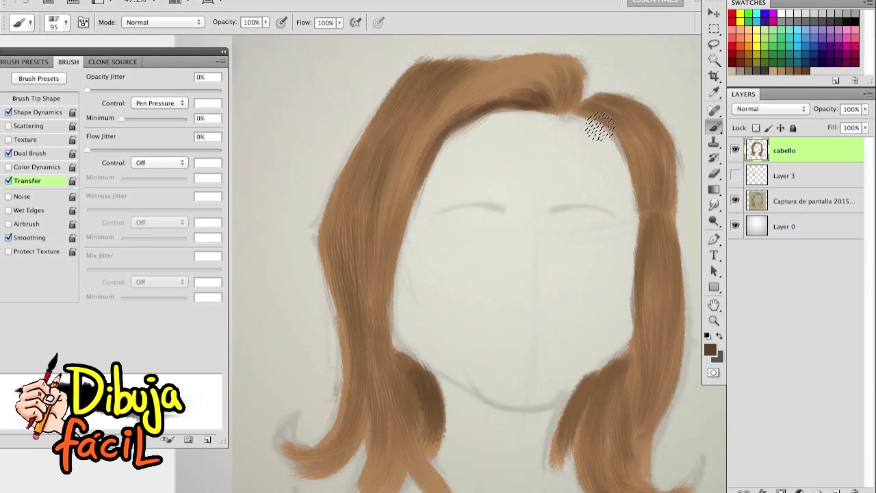
scroll(582, 206, down, 1)
scroll(579, 264, up, 1)
- Lower brush opacity to 40% and choose a bright golden highlight colour
key(4)
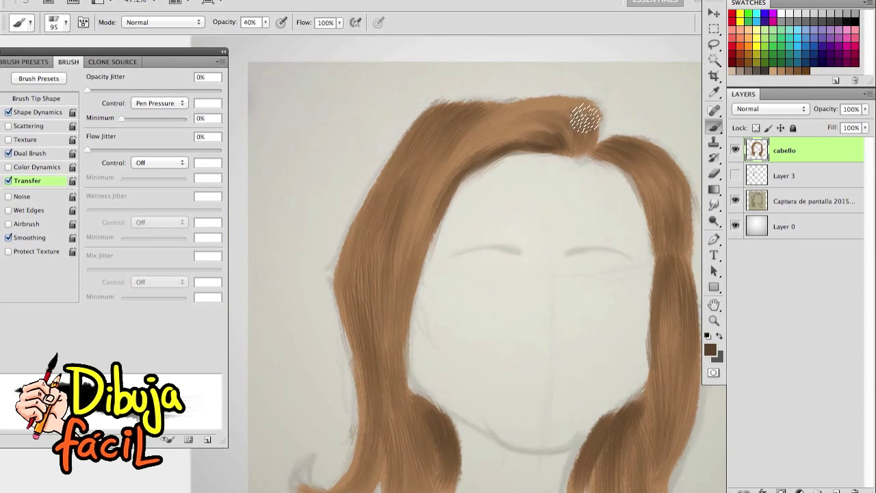
alt+click(522, 141)
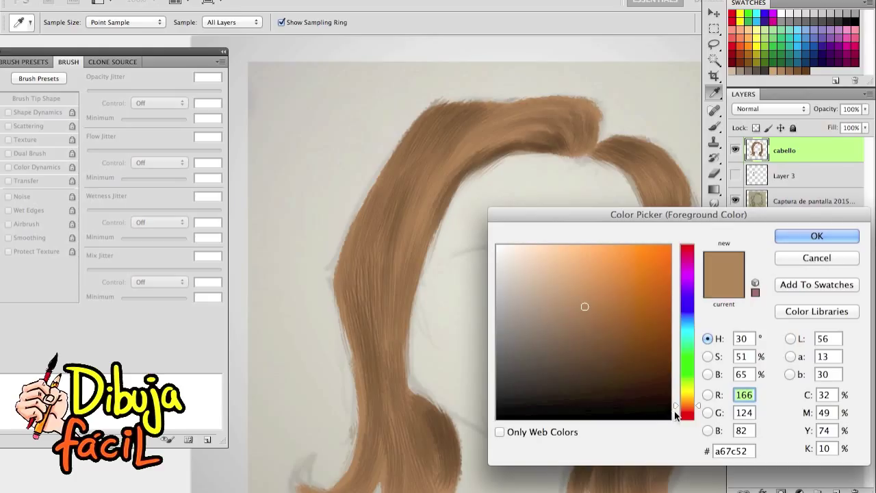
drag(675, 411, 675, 399)
click(599, 290)
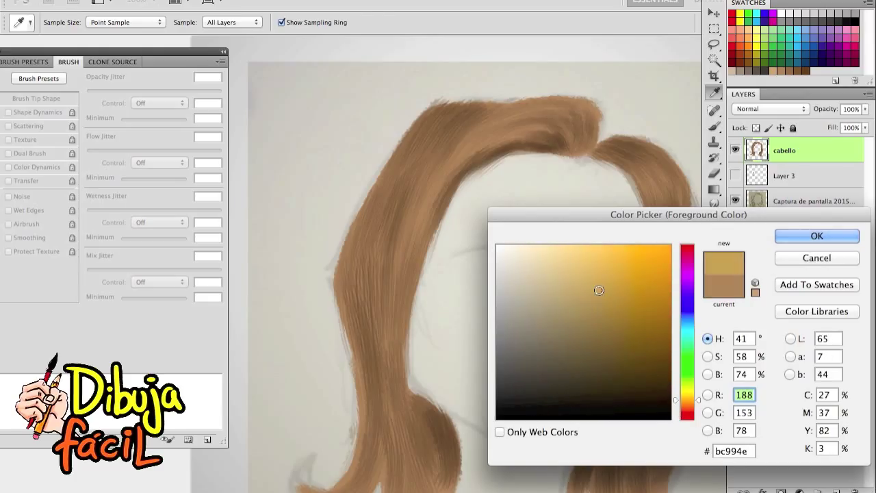
key(Return)
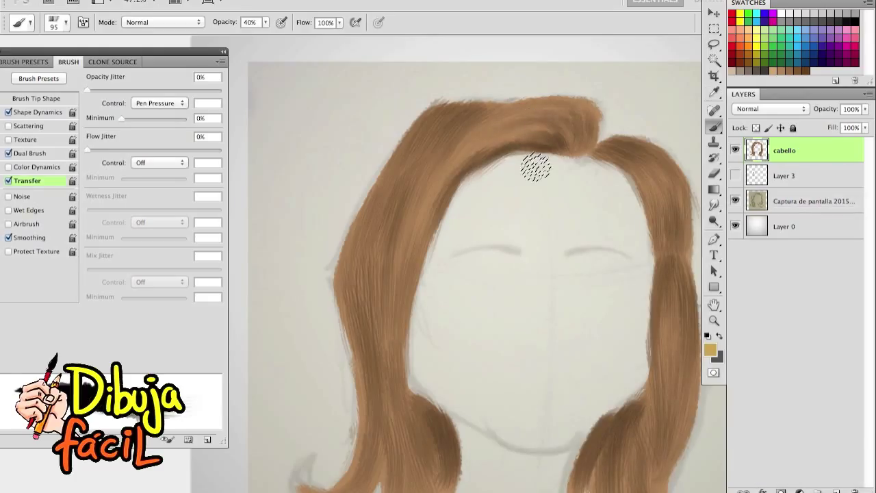
alt+click(445, 164)
click(612, 274)
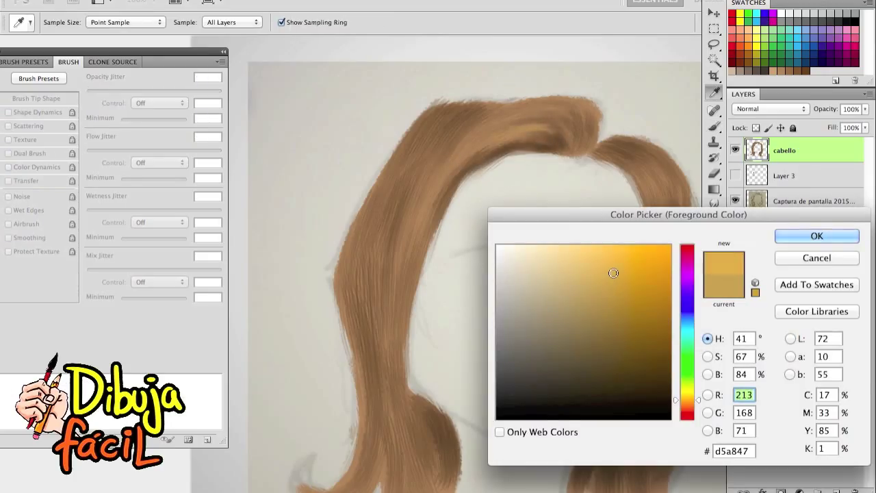
key(Return)
- Paint golden highlights along the hair top and on the right hair
mouse_move(532, 124)
mouse_down()
mouse_move(479, 152)
mouse_move(528, 117)
mouse_up()
scroll(463, 117, up, 1)
scroll(455, 140, up, 1)
scroll(418, 260, down, 1)
scroll(391, 390, down, 2)
scroll(329, 235, up, 3)
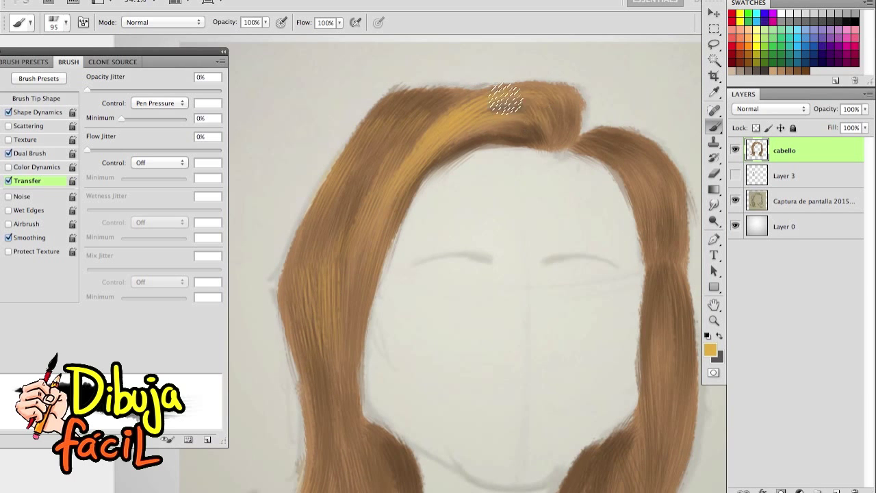
scroll(537, 117, down, 1)
drag(553, 271, 552, 299)
scroll(557, 284, down, 2)
scroll(548, 229, up, 3)
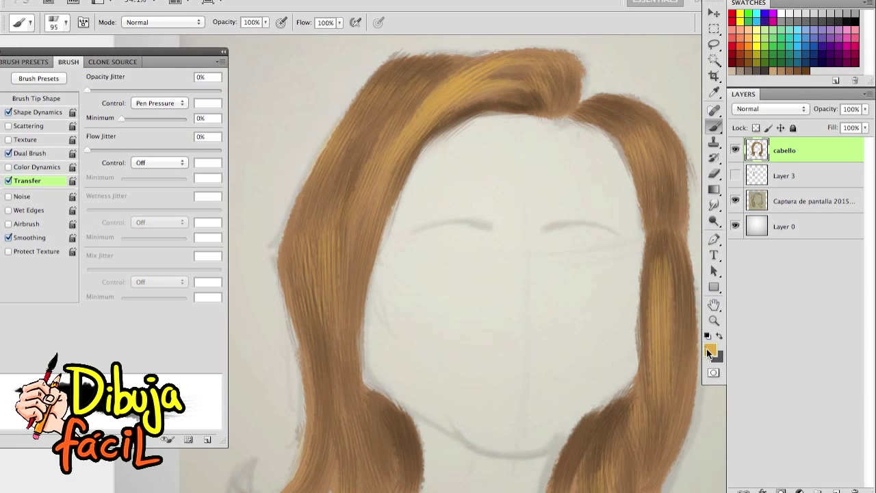
- Lighten the highlight colour and paint light strokes near the hair top at size 72
click(708, 351)
drag(612, 273, 569, 256)
key(Return)
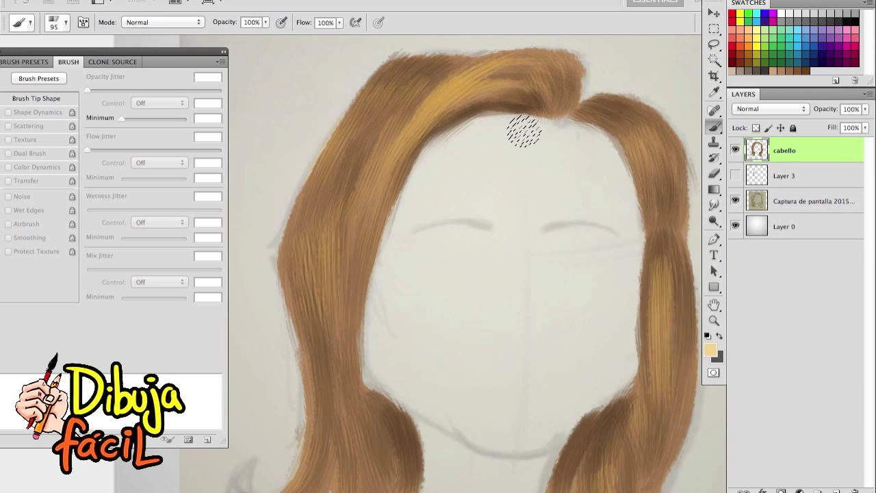
scroll(426, 112, up, 2)
mouse_move(407, 172)
mouse_down()
mouse_move(518, 129)
mouse_move(409, 179)
mouse_up()
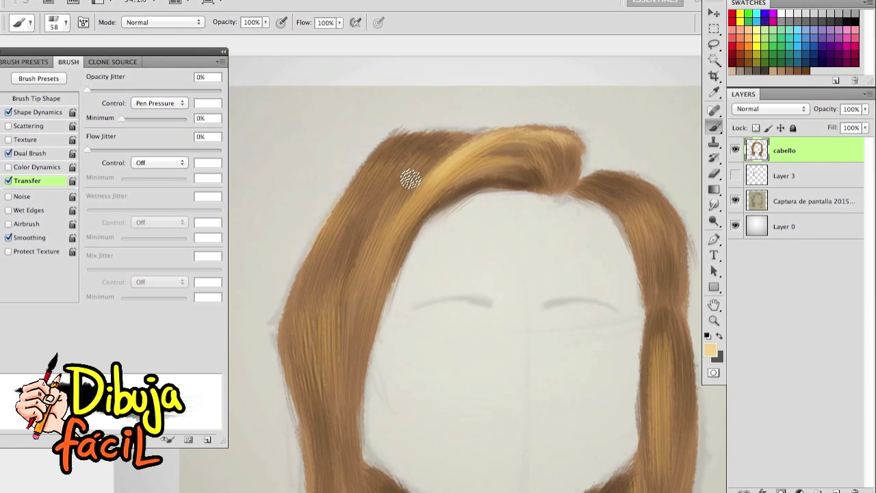
key(])
drag(407, 131, 383, 219)
scroll(383, 219, down, 3)
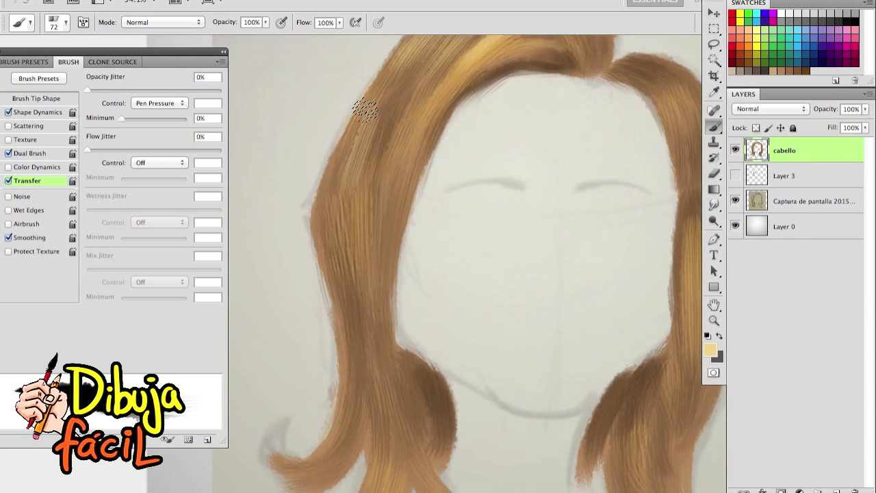
scroll(365, 109, up, 2)
- Paint light highlights down the left strand with 39–48 px brushes, lightening its tip
click(52, 112)
key([)
key([)
key([)
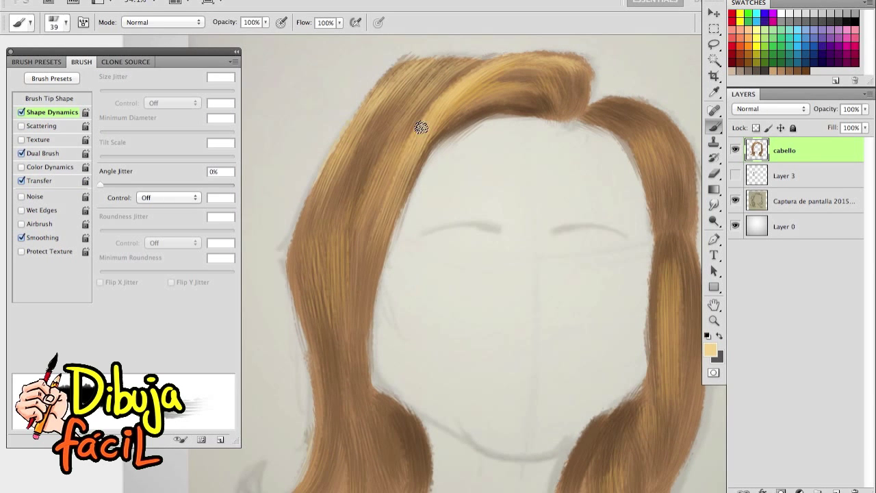
drag(421, 128, 342, 244)
key(])
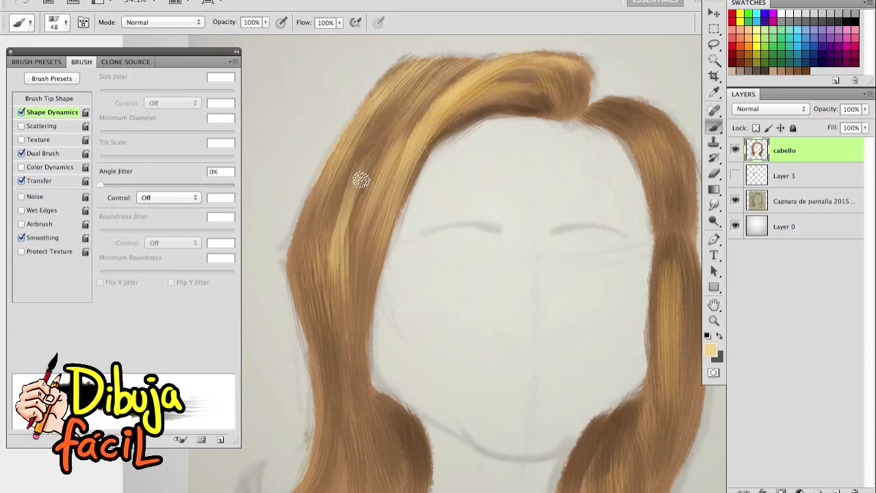
scroll(361, 180, down, 3)
drag(354, 143, 344, 107)
scroll(344, 107, up, 1)
mouse_move(312, 404)
mouse_down()
mouse_move(334, 362)
mouse_move(287, 401)
mouse_up()
- Add thin 25 px and 55 px, 30% opacity highlights on the right strand, then zoom out
key([)
key([)
drag(416, 385, 385, 280)
drag(454, 345, 407, 322)
key(bracketright)
key(bracketright)
key(bracketright)
key(3)
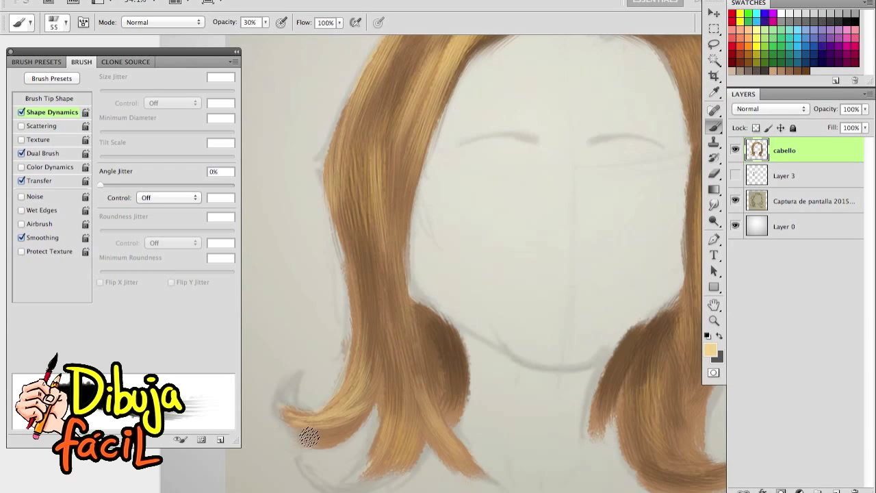
scroll(308, 436, up, 3)
mouse_move(475, 151)
mouse_down()
mouse_move(587, 322)
mouse_move(589, 461)
mouse_up()
scroll(543, 388, down, 3)
drag(542, 388, 549, 348)
key(z)
alt+click(461, 210)
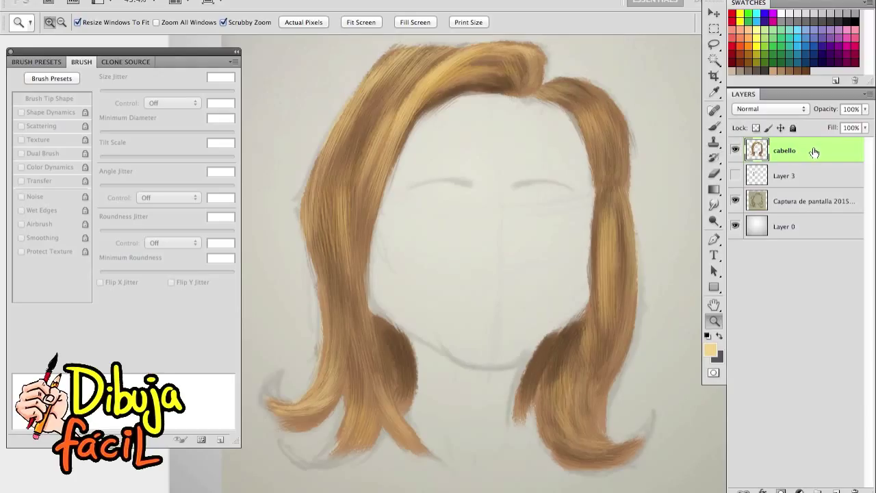
- Duplicate the cabello layer and set the copy's blend mode to Multiply, then zoom in on the hair
drag(813, 152, 833, 490)
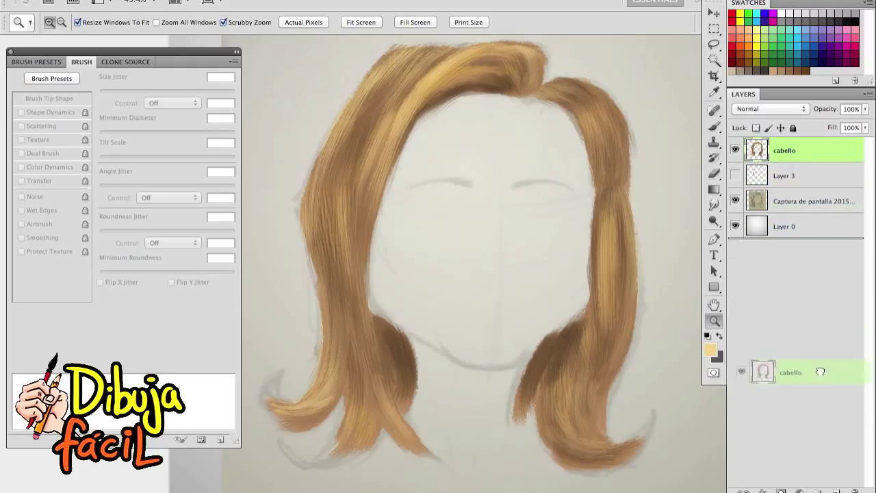
drag(833, 490, 835, 490)
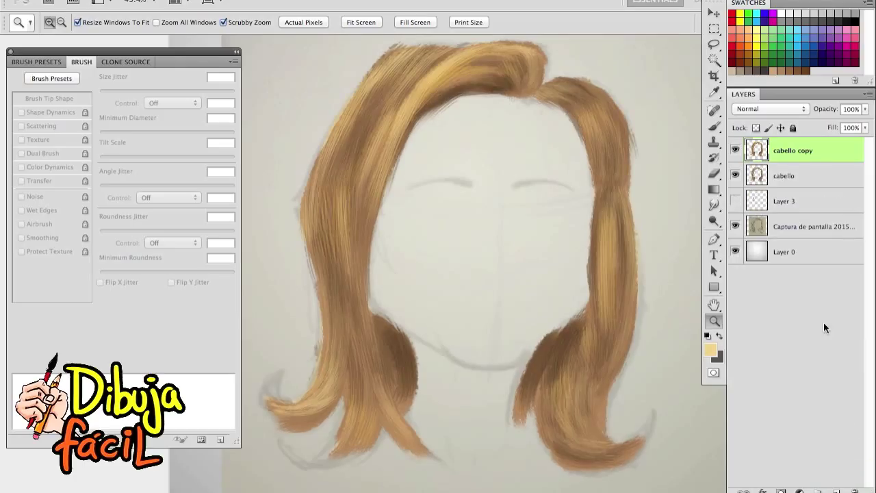
click(767, 109)
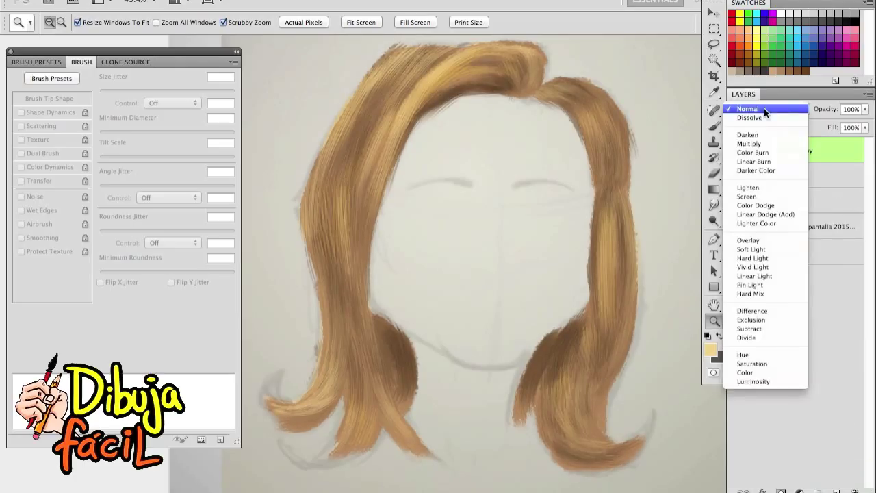
click(763, 144)
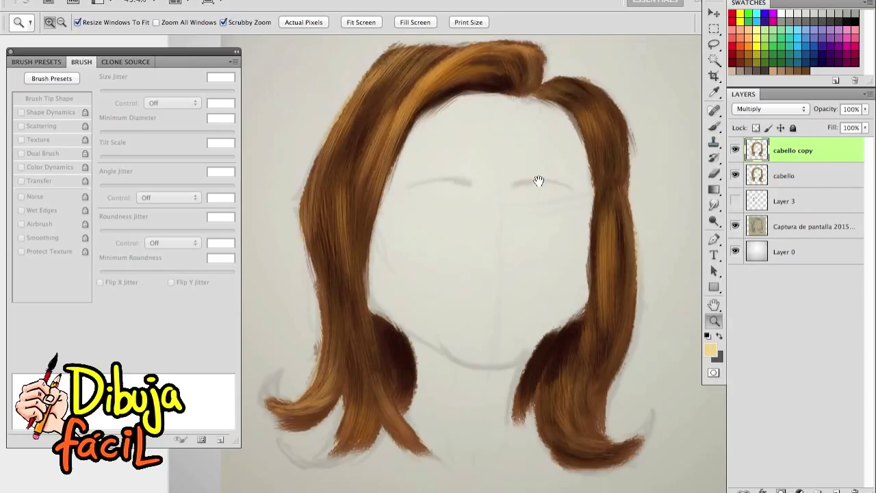
drag(538, 181, 557, 165)
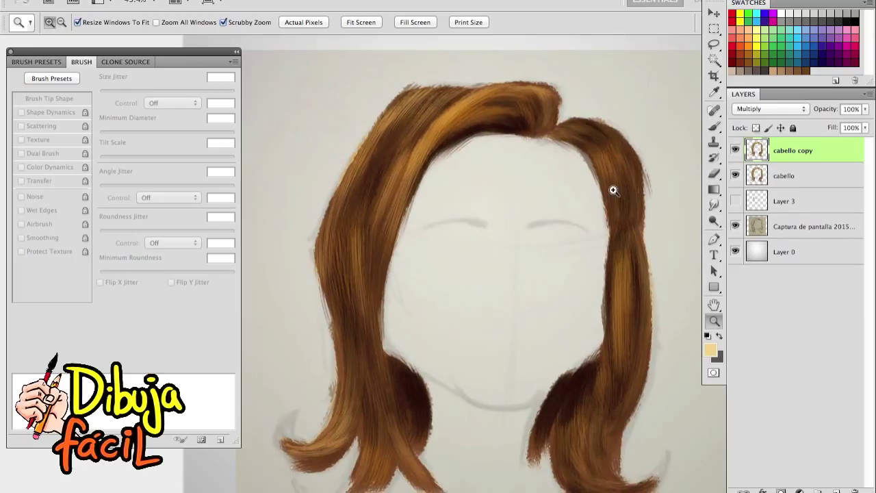
key(o)
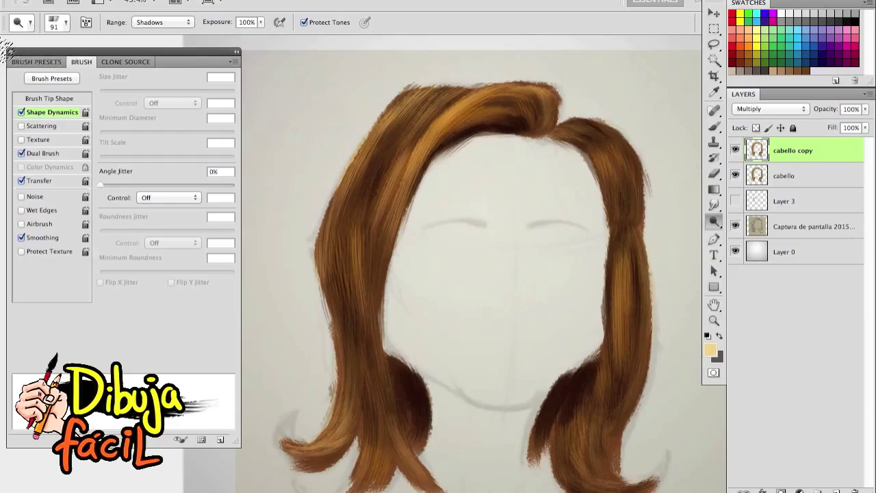
- Close the Brush panel and set the Dodge tool to Highlights range at 47% exposure
key(F5)
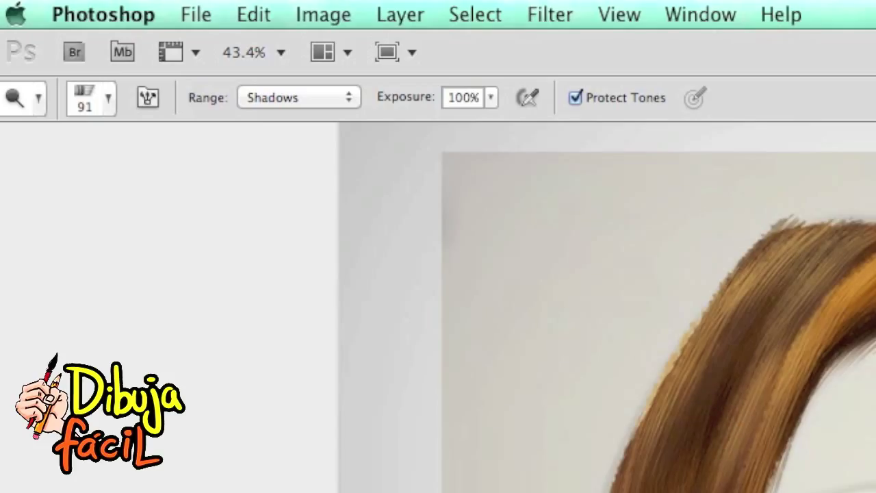
click(299, 97)
click(299, 134)
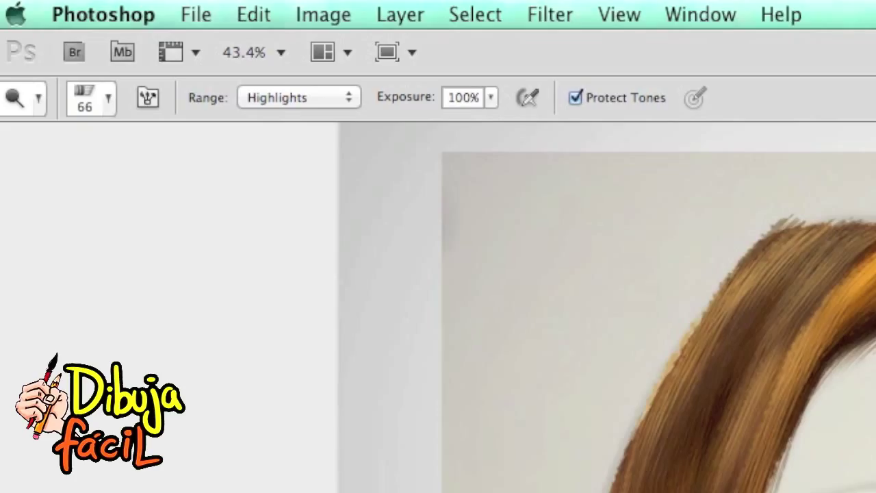
drag(491, 97, 424, 122)
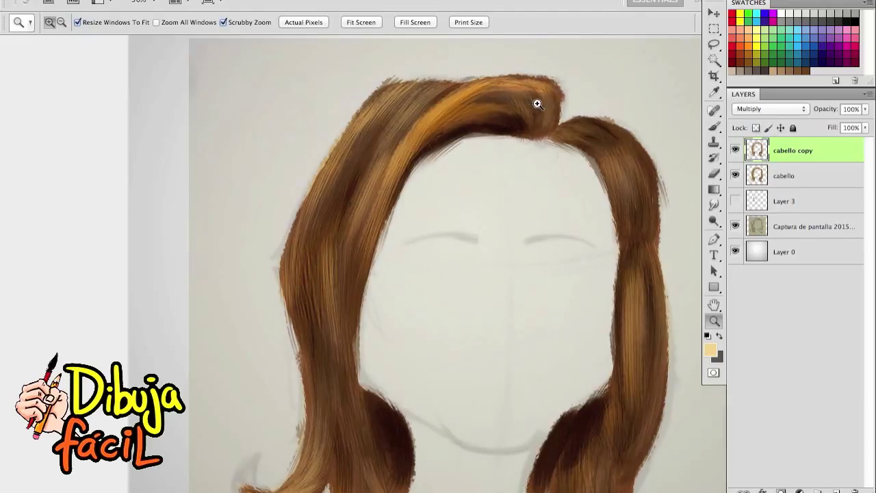
- Dodge the top curl and upper-left hair strands brighter, then zoom out to the whole hair
key(o)
mouse_move(544, 97)
mouse_down()
mouse_move(538, 108)
mouse_move(532, 98)
mouse_up()
mouse_move(384, 132)
mouse_down()
mouse_move(411, 117)
mouse_move(411, 98)
mouse_move(365, 130)
mouse_up()
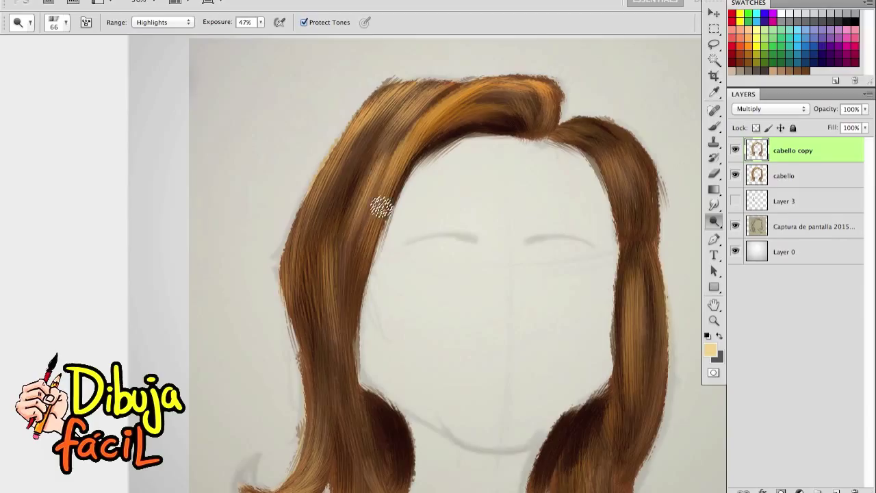
mouse_move(391, 132)
mouse_down()
mouse_move(420, 102)
mouse_move(420, 114)
mouse_move(381, 132)
mouse_up()
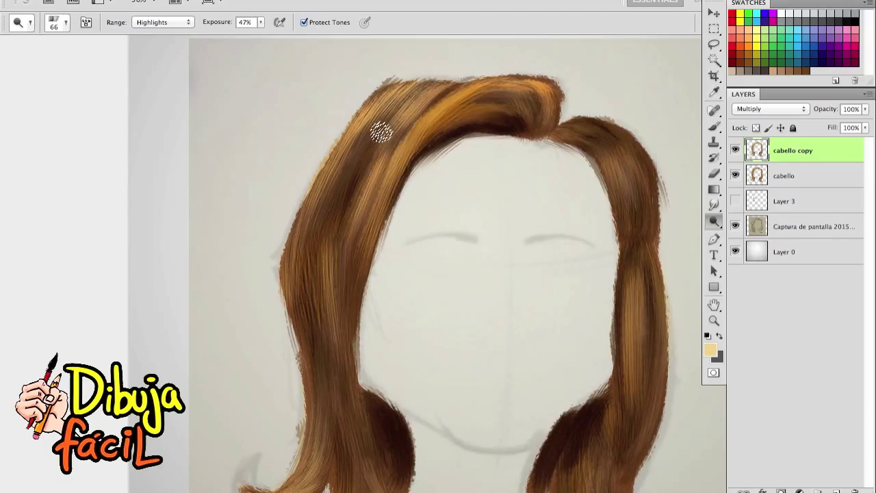
drag(388, 196, 432, 122)
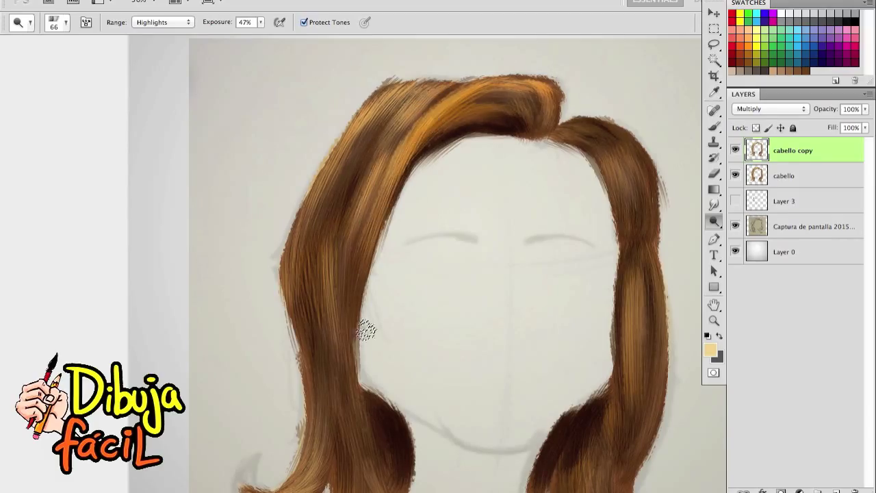
drag(373, 281, 377, 189)
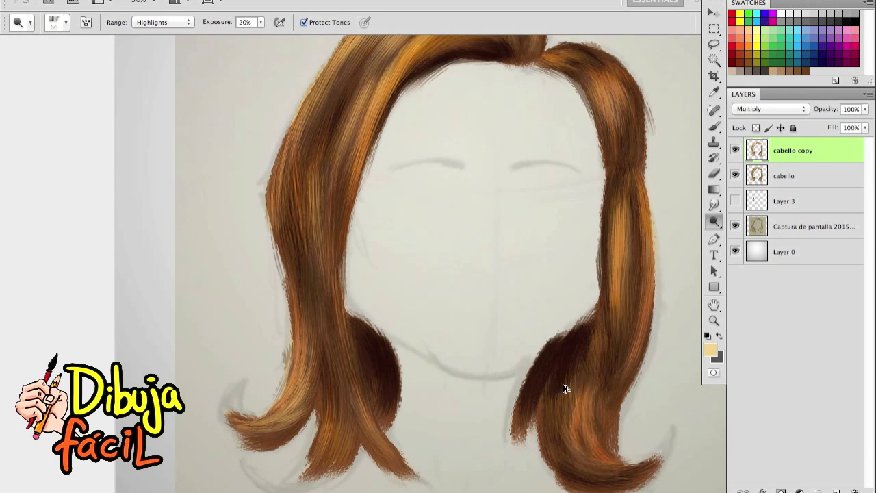
scroll(477, 235, up, 2)
scroll(562, 205, up, 2)
key(e)
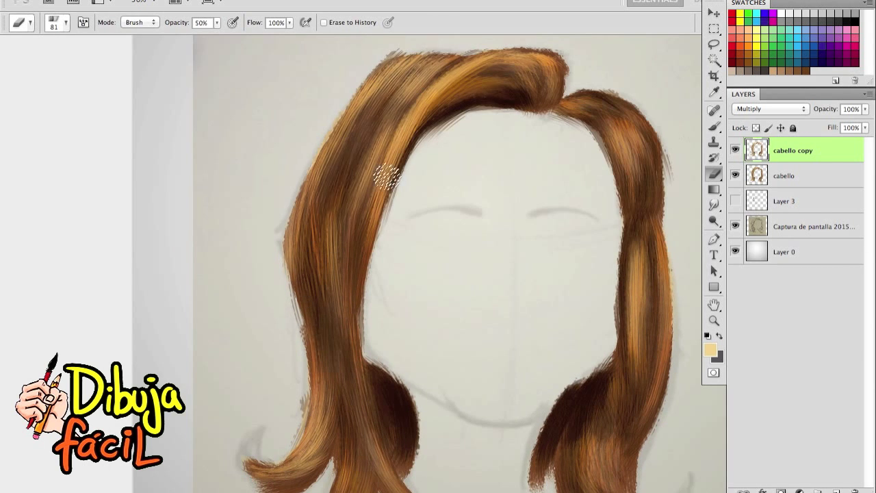
key(z)
drag(428, 129, 445, 180)
- Hide the grey Captura sketch and show the black line-art Layer 3
click(734, 226)
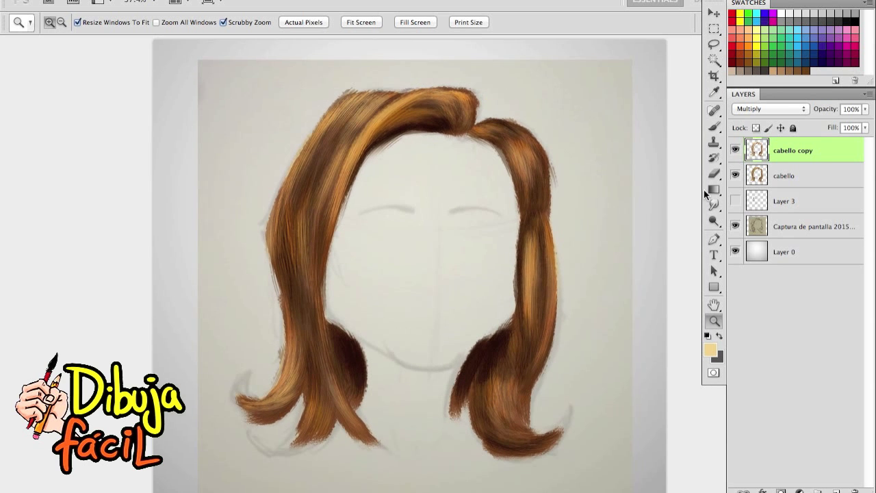
click(735, 201)
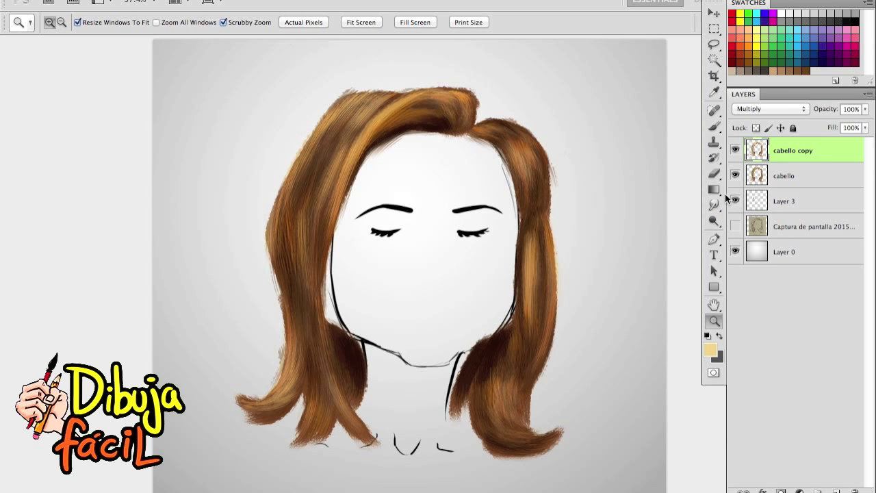
drag(507, 202, 541, 209)
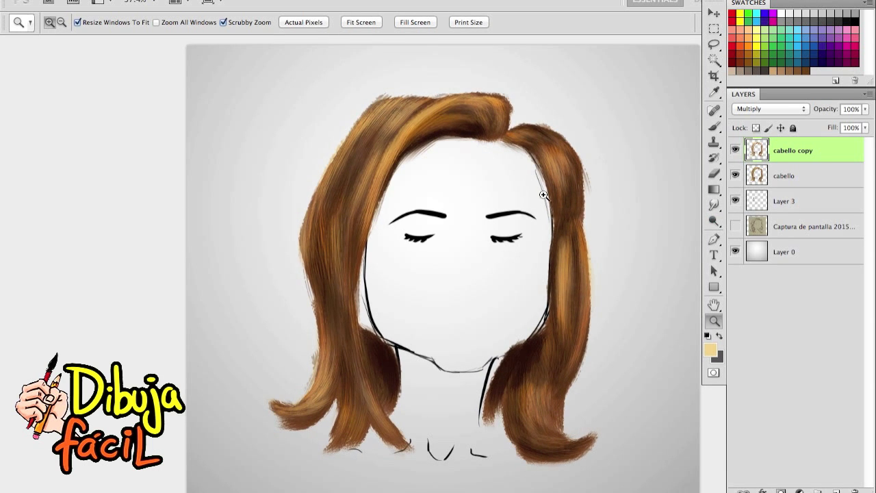
- Set a 44 px Eraser on the cabello layer and zoom into the upper-left hair
key(e)
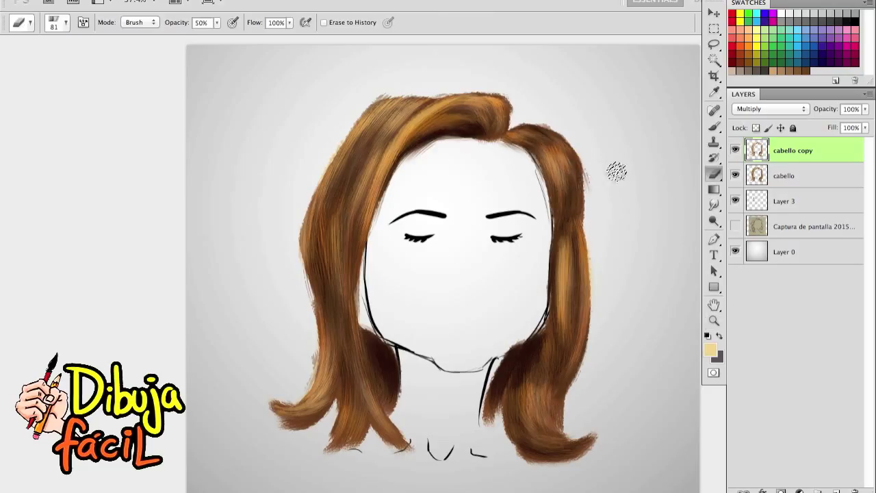
shift+click(776, 176)
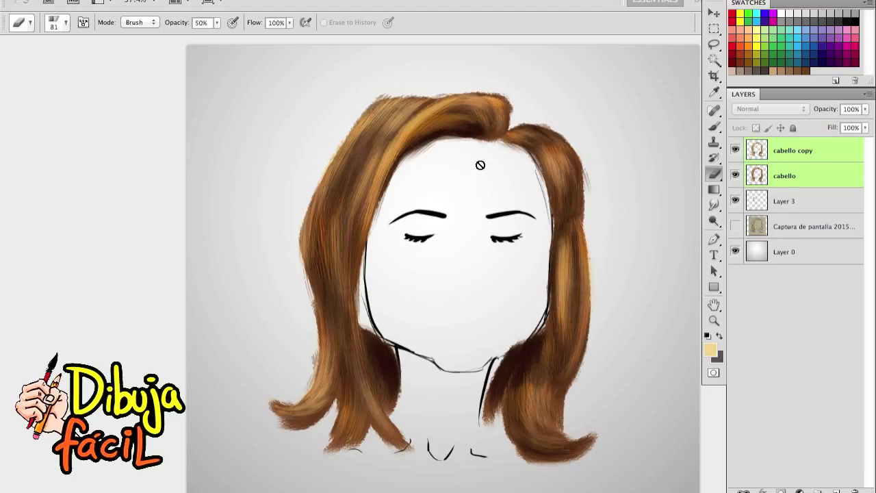
click(784, 156)
click(774, 174)
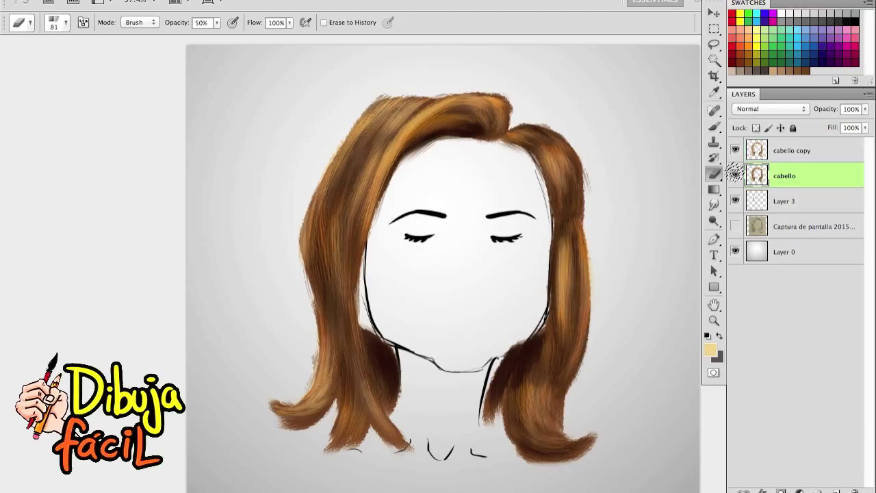
right_click(363, 195)
click(436, 219)
key(Return)
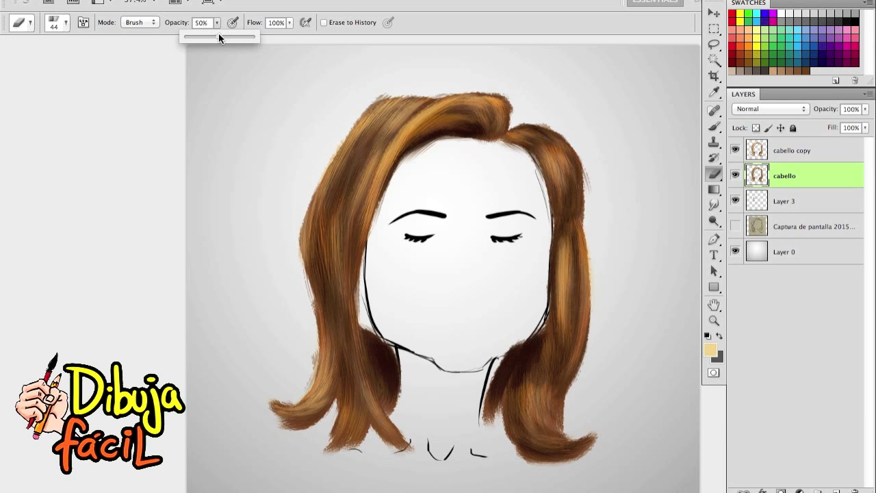
key(z)
mouse_move(349, 140)
mouse_down()
mouse_move(405, 134)
mouse_move(426, 205)
mouse_up()
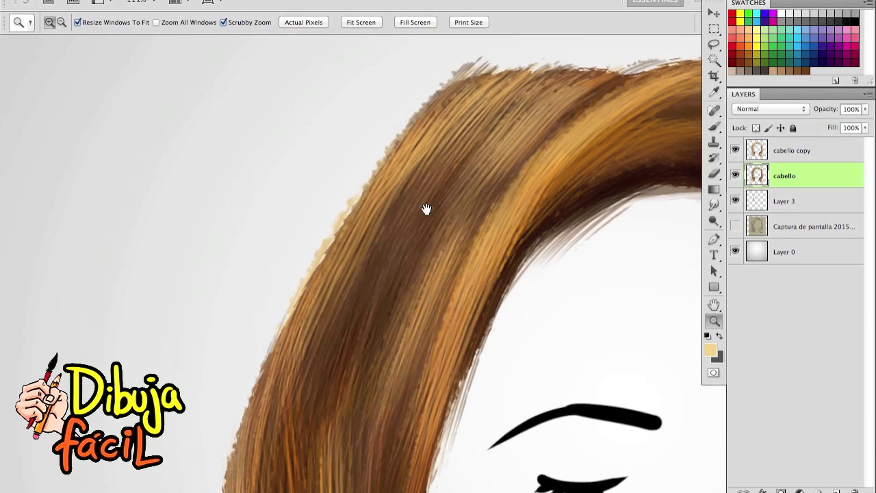
- Hide the cabello copy layer and reduce the eraser size to 29 px
click(735, 150)
click(714, 173)
drag(446, 117, 461, 143)
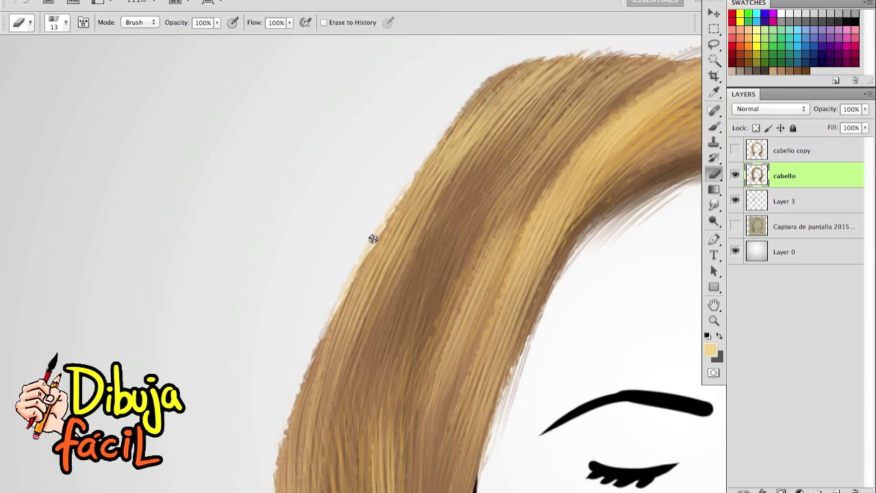
scroll(433, 143, down, 3)
right_click(401, 235)
click(427, 254)
key(Return)
- Hide Layer 3 and clean up stray edges along the hair's outer contour
scroll(384, 132, down, 2)
scroll(384, 132, left, 2)
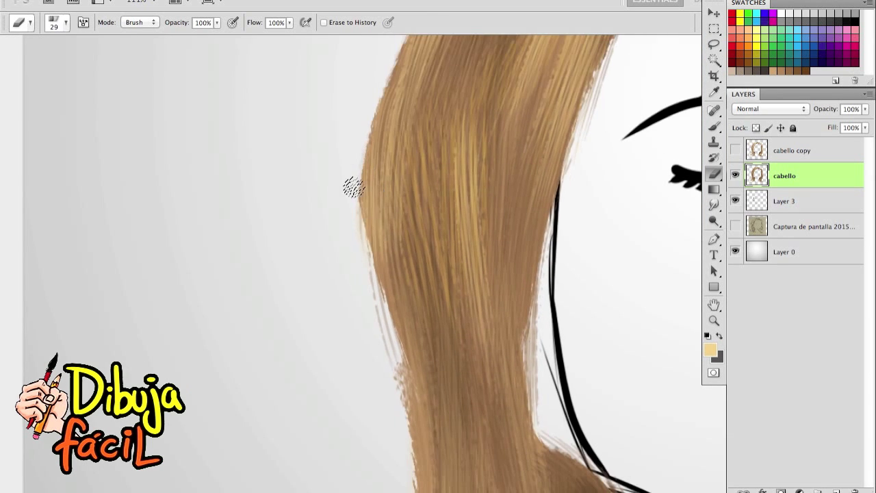
scroll(352, 185, down, 3)
scroll(336, 127, down, 3)
click(735, 200)
scroll(440, 405, down, 3)
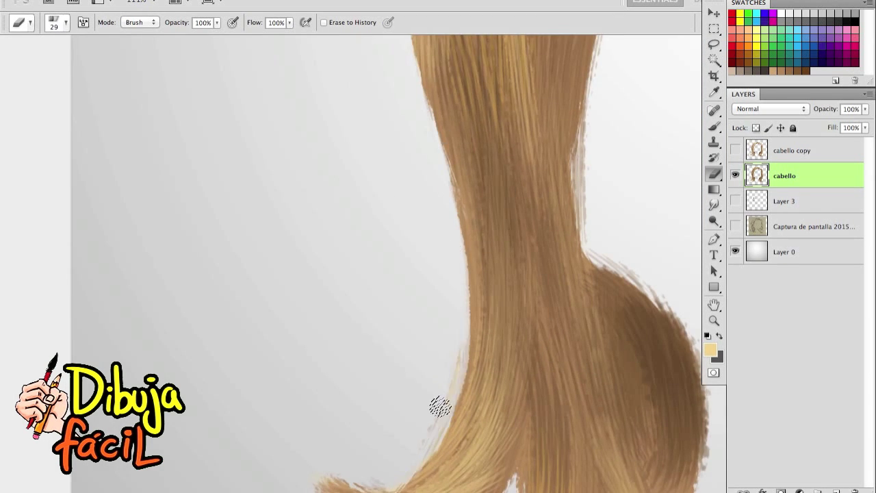
scroll(317, 436, down, 3)
scroll(363, 358, down, 3)
scroll(518, 246, up, 5)
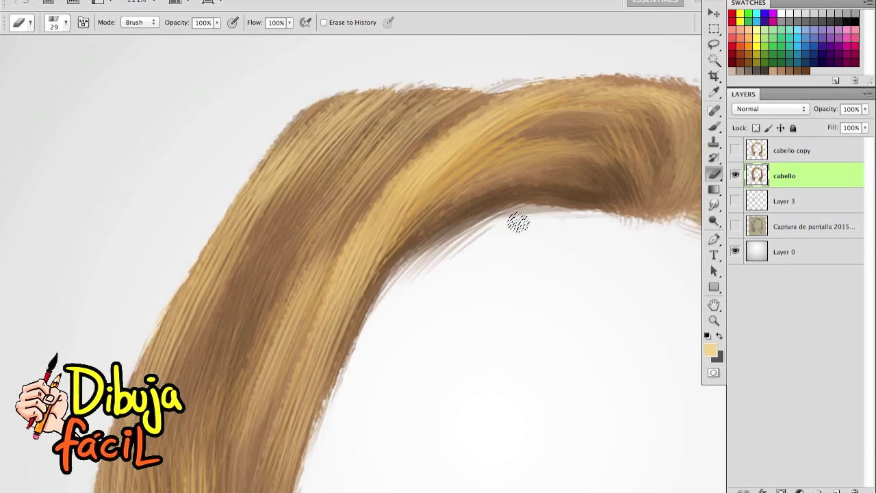
scroll(518, 221, up, 3)
scroll(566, 207, right, 2)
scroll(566, 208, down, 2)
scroll(491, 207, down, 3)
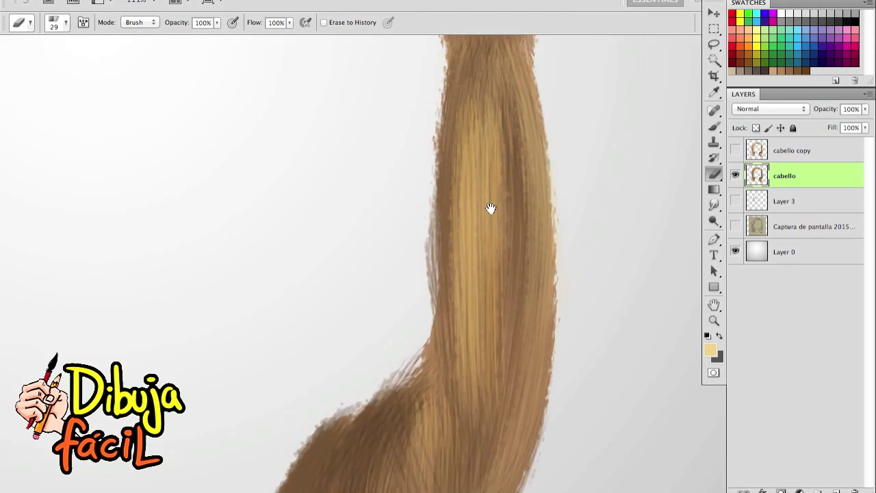
scroll(442, 319, left, 3)
scroll(511, 182, down, 3)
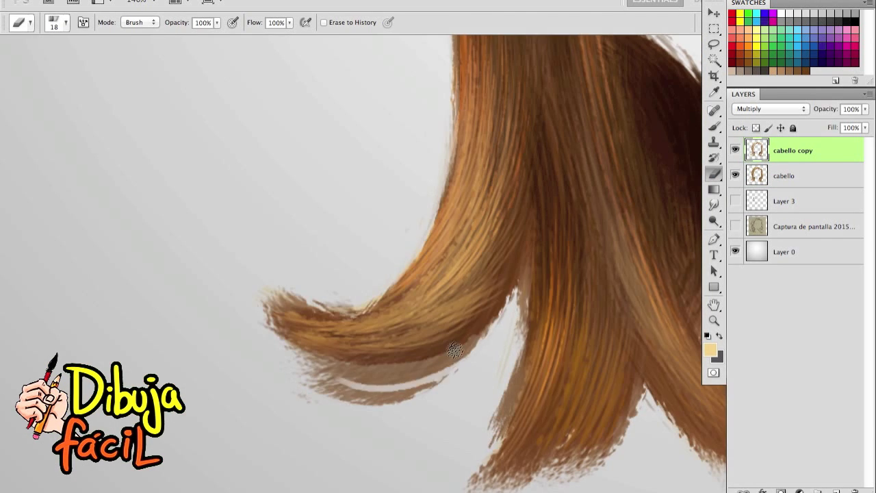
- Zoom out and turn Layer 3 back on to show the full hair with the face
key(z)
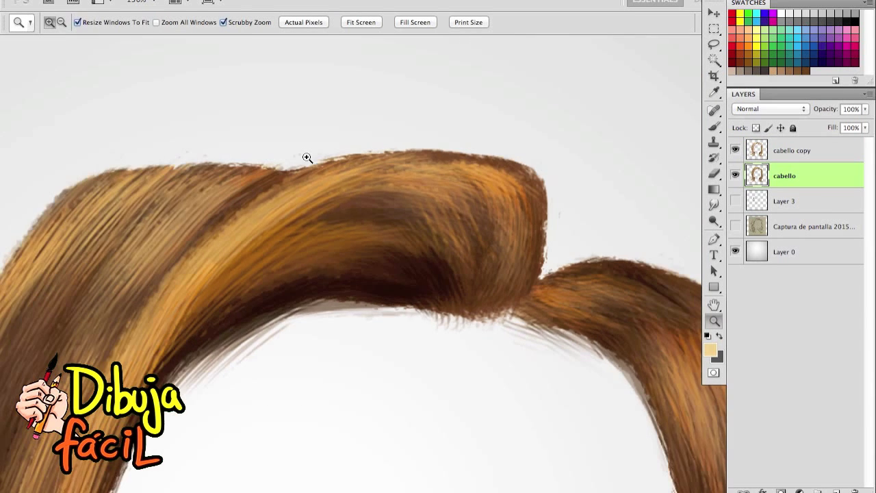
key(ctrl+0)
mouse_move(346, 228)
mouse_down()
mouse_move(381, 157)
mouse_move(397, 146)
mouse_up()
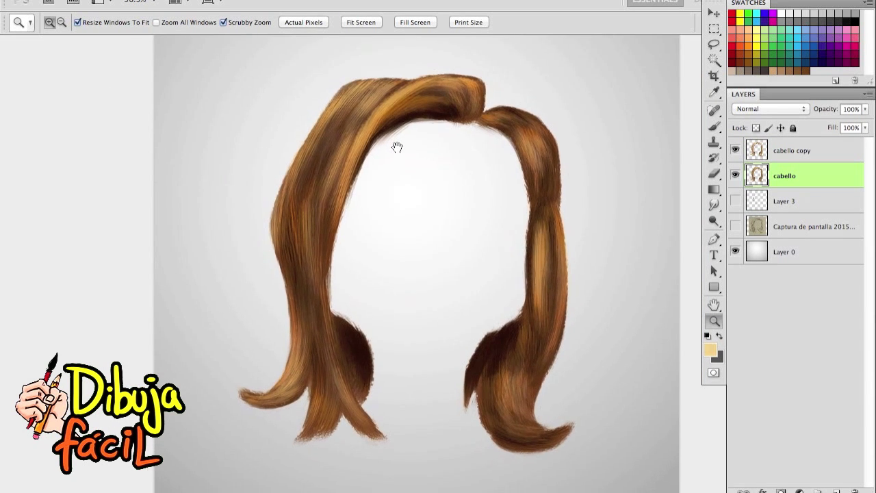
click(734, 200)
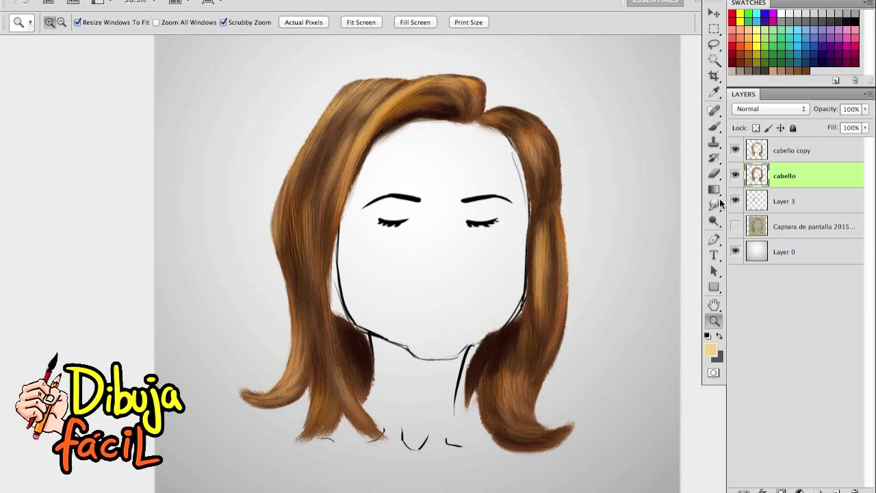
mouse_move(455, 214)
mouse_down()
mouse_move(446, 187)
mouse_move(447, 203)
mouse_up()
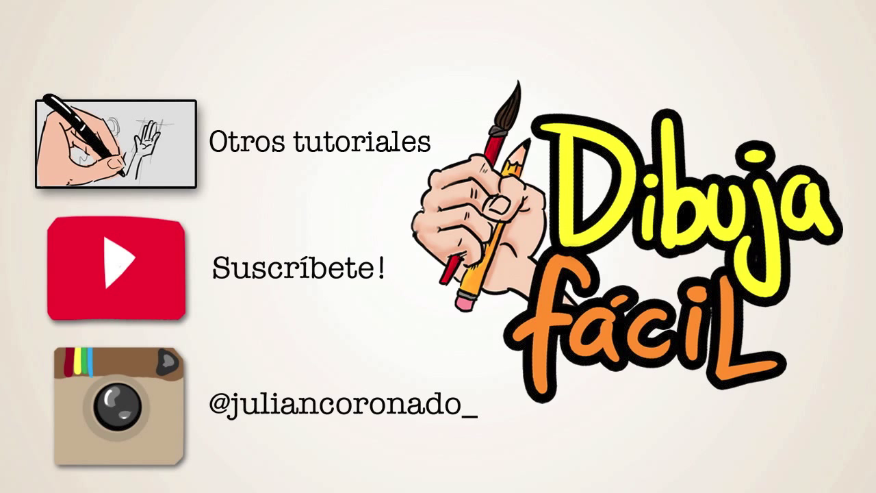